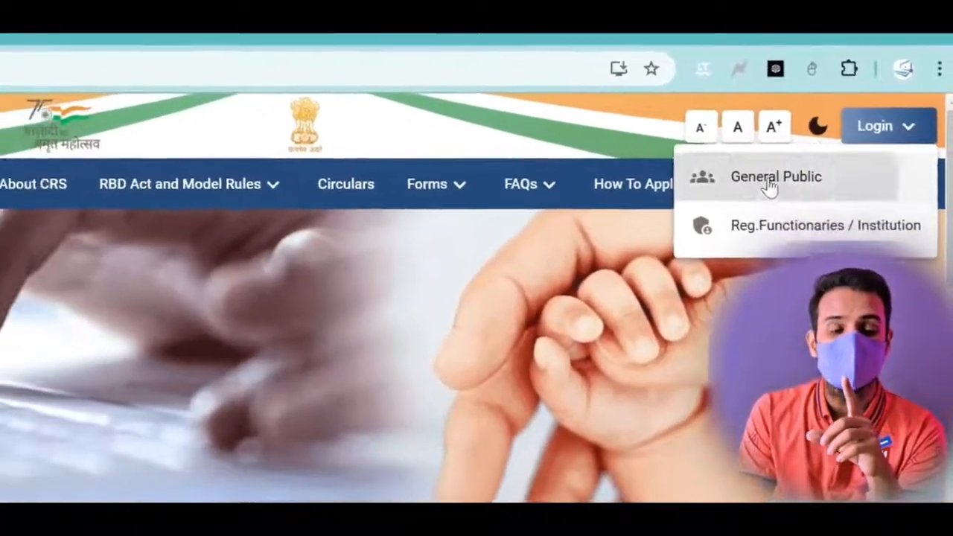
- Go to the General Public login page and start a new sign-up
click(770, 179)
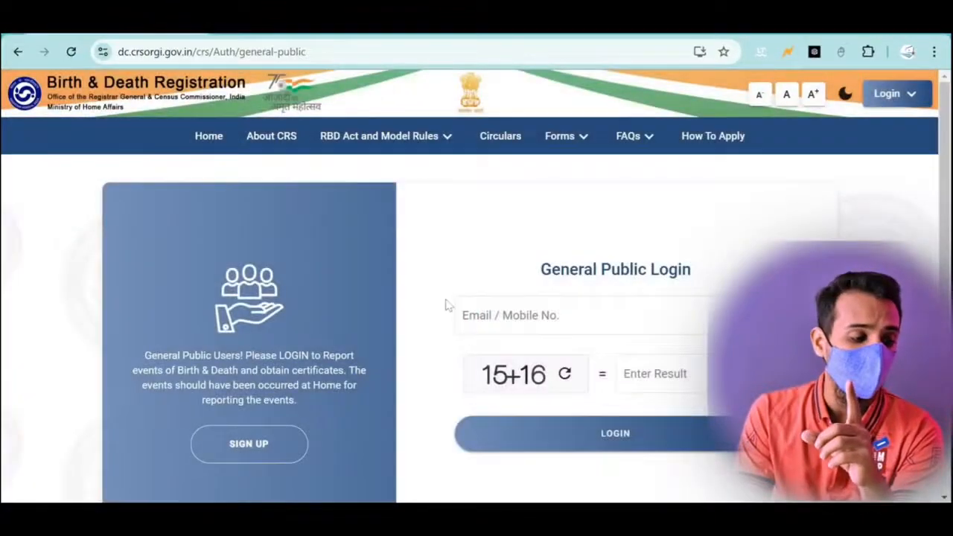
scroll(445, 305, down, 1)
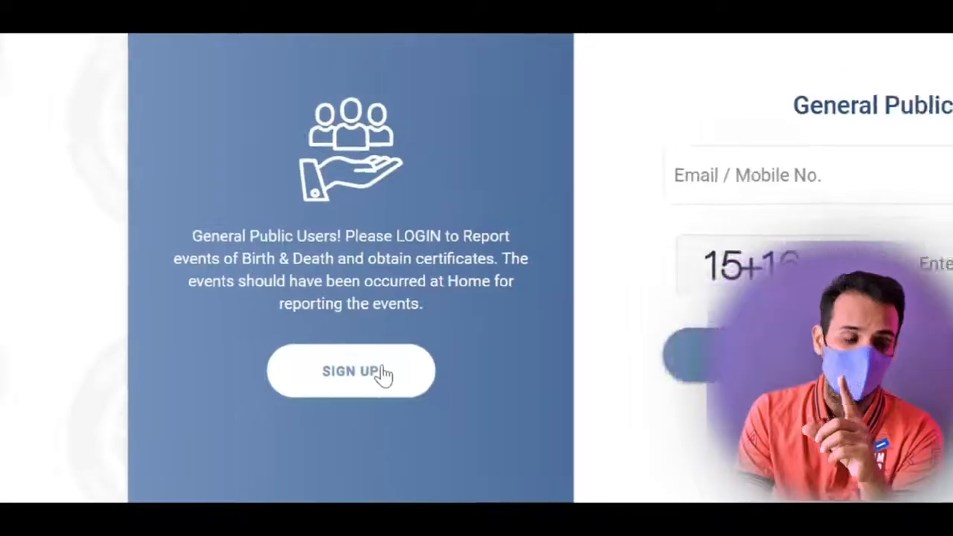
click(268, 378)
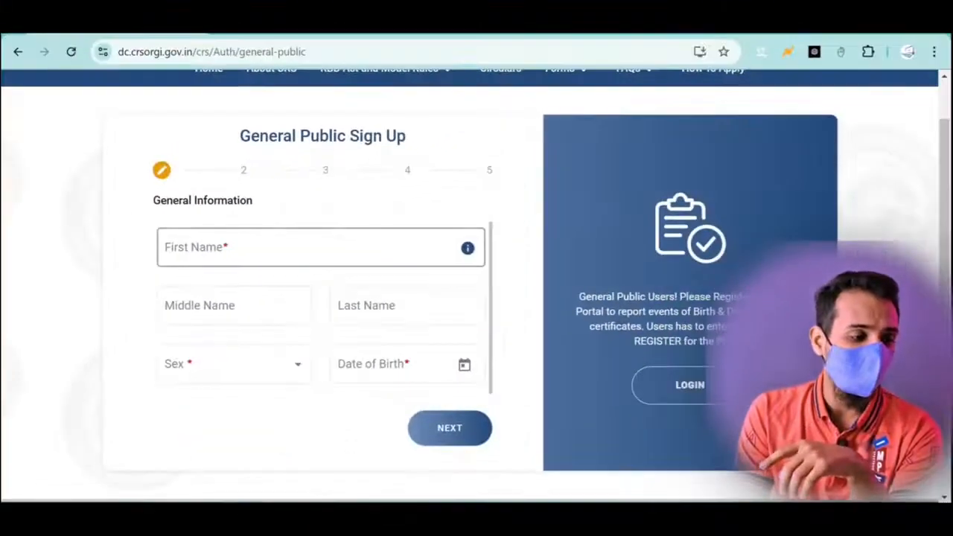
- Enter the applicant's first, middle and last names, choose Male as sex, and set the date of birth
click(291, 278)
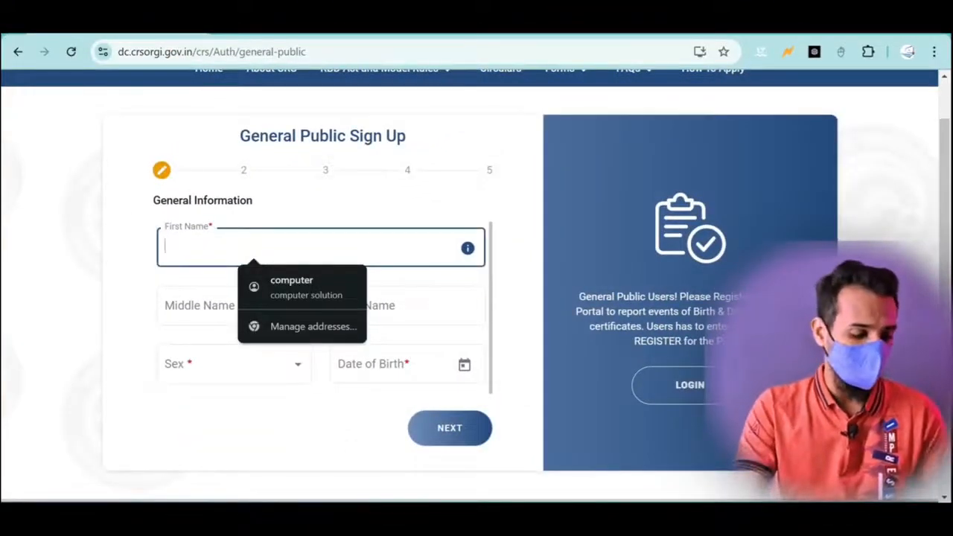
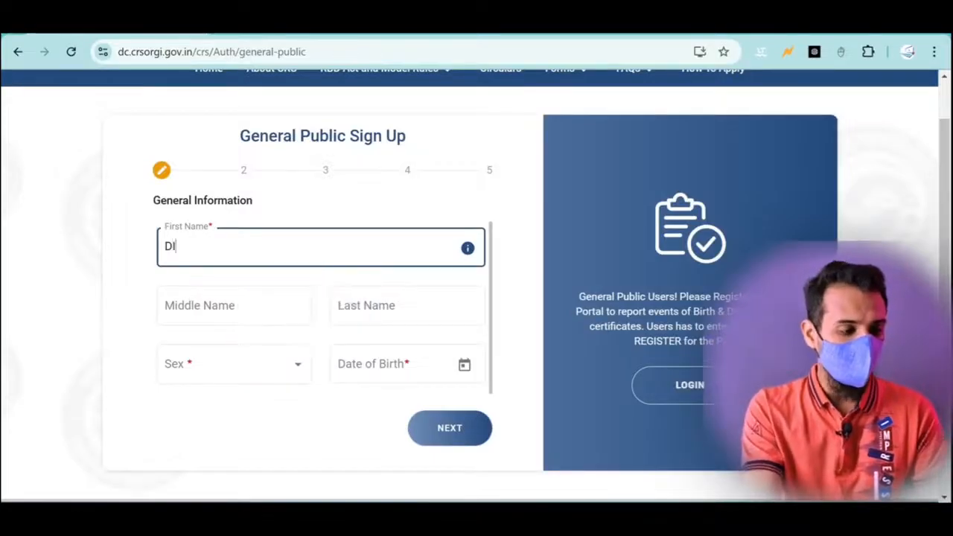
key(Tab)
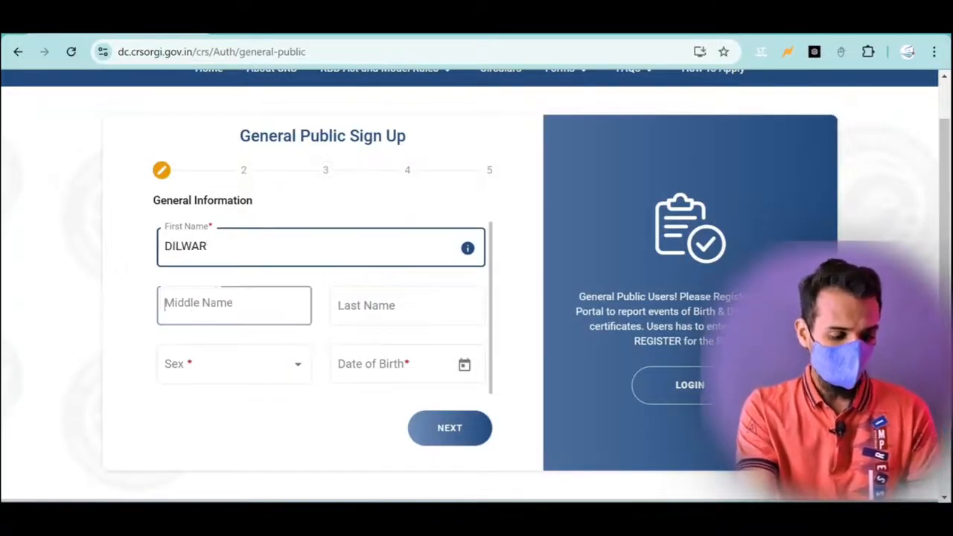
key(Tab)
click(234, 364)
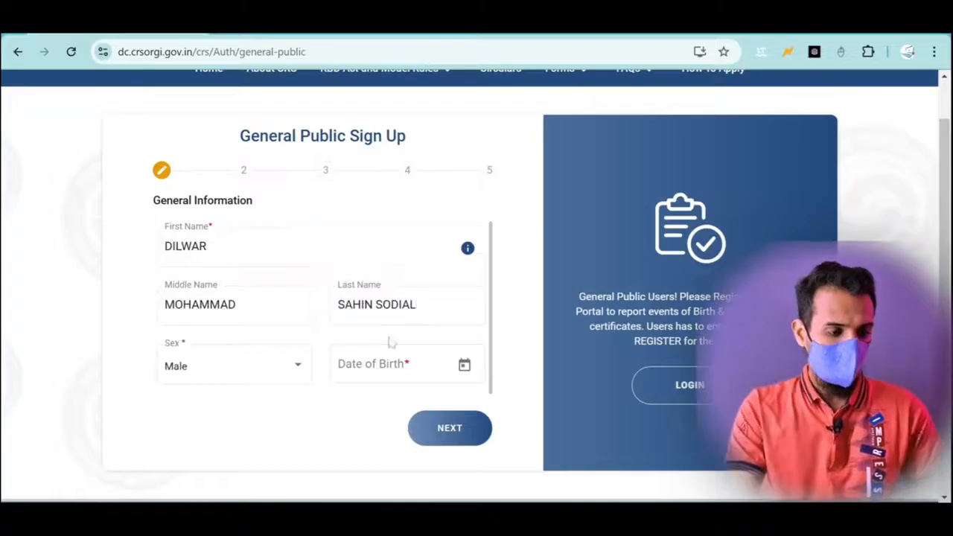
click(463, 364)
click(373, 215)
- Set the address to district Karimganj, sub district Badarpur, type Village, PIN 788806
click(456, 286)
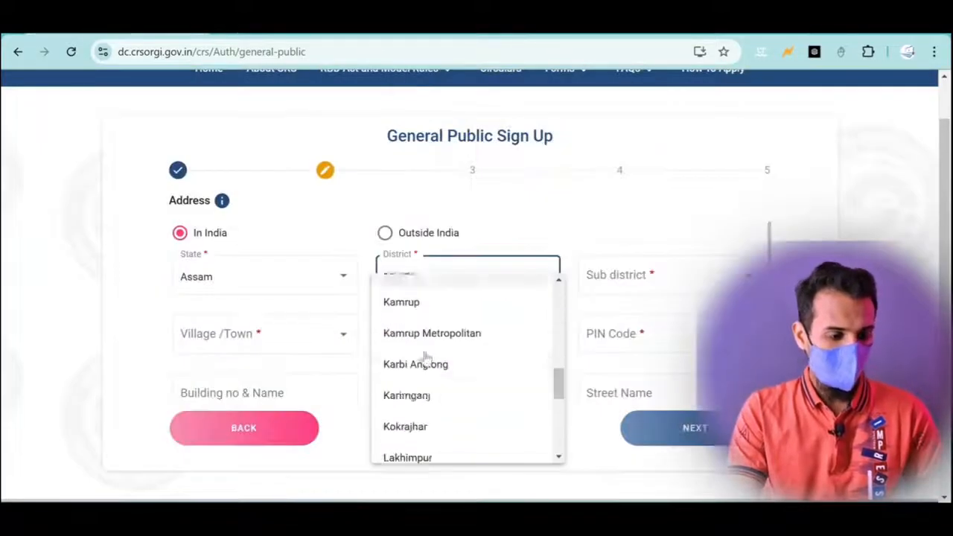
click(402, 394)
click(607, 276)
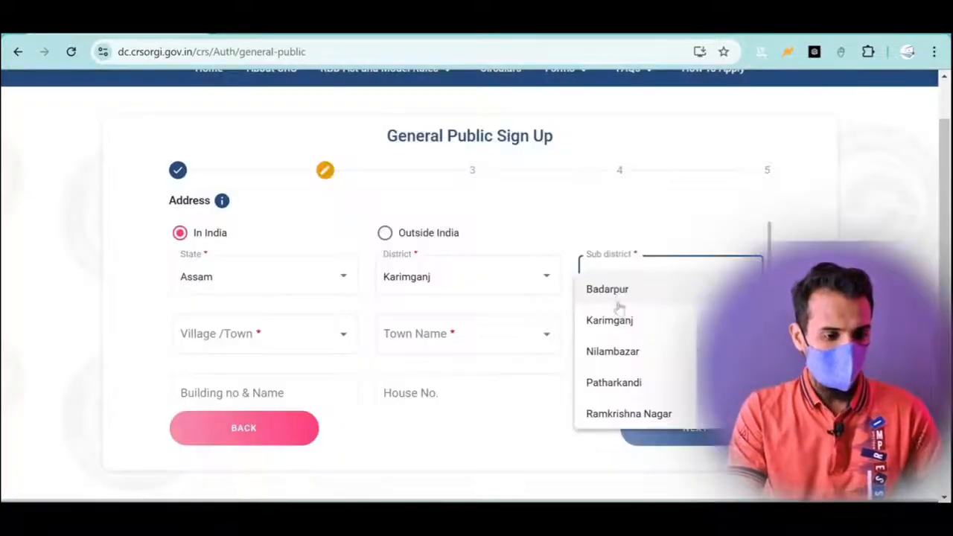
click(606, 288)
click(264, 335)
click(224, 380)
click(449, 335)
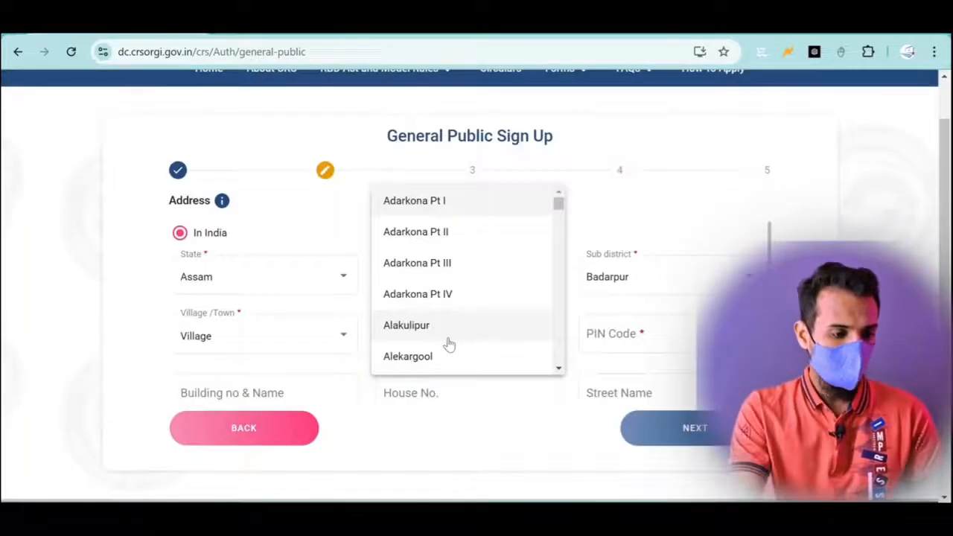
scroll(449, 344, down, 15)
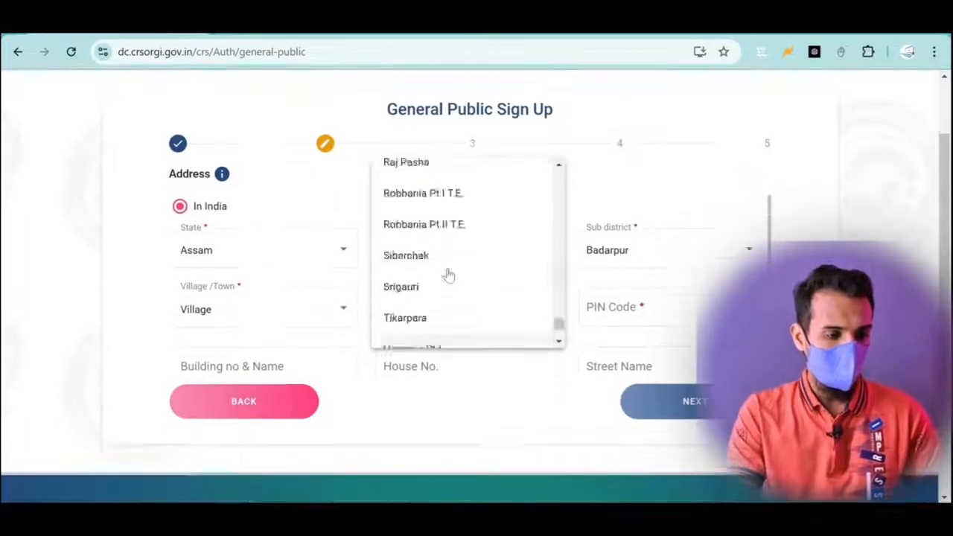
scroll(446, 273, up, 12)
text(788)
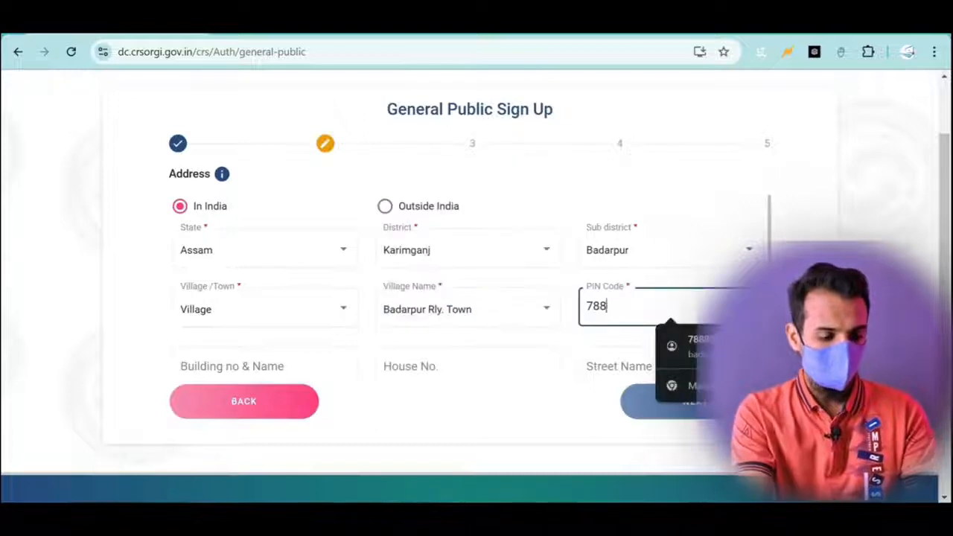
text(806)
- Enter the Aadhaar number, then verify the mobile number by OTP and continue to the email step
scroll(648, 410, down, 2)
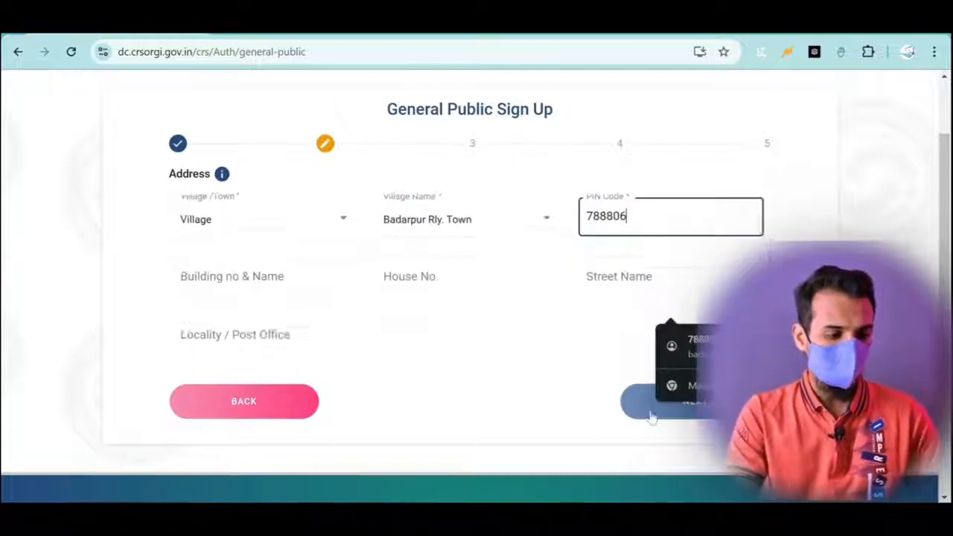
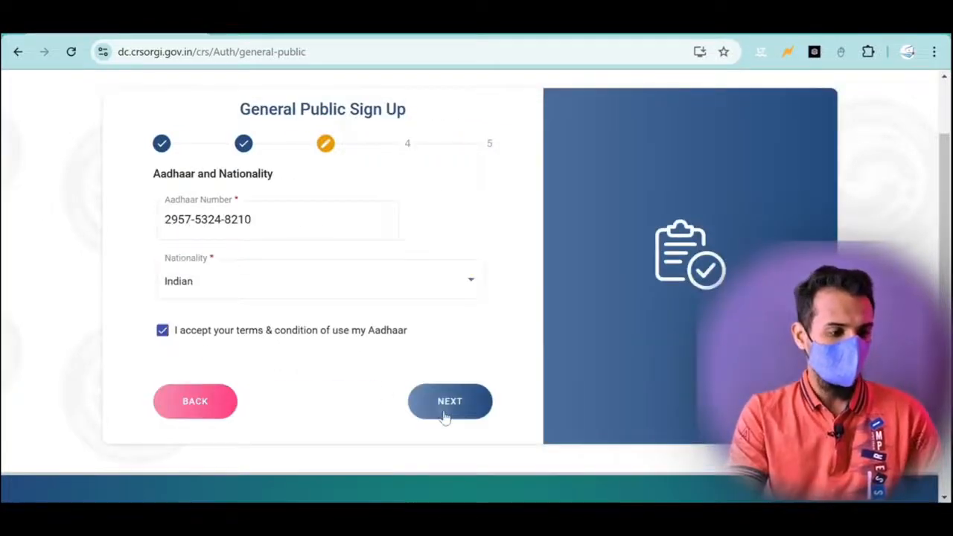
click(447, 402)
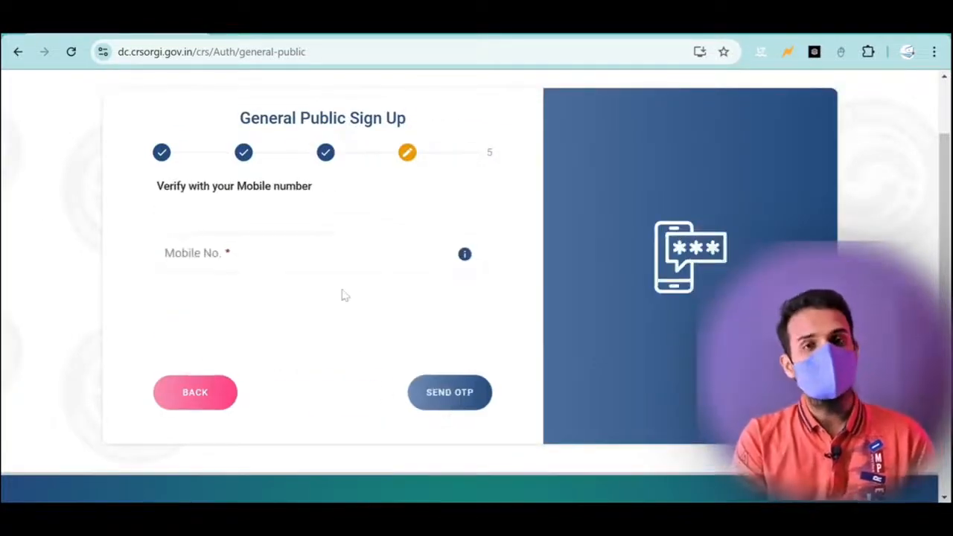
click(320, 254)
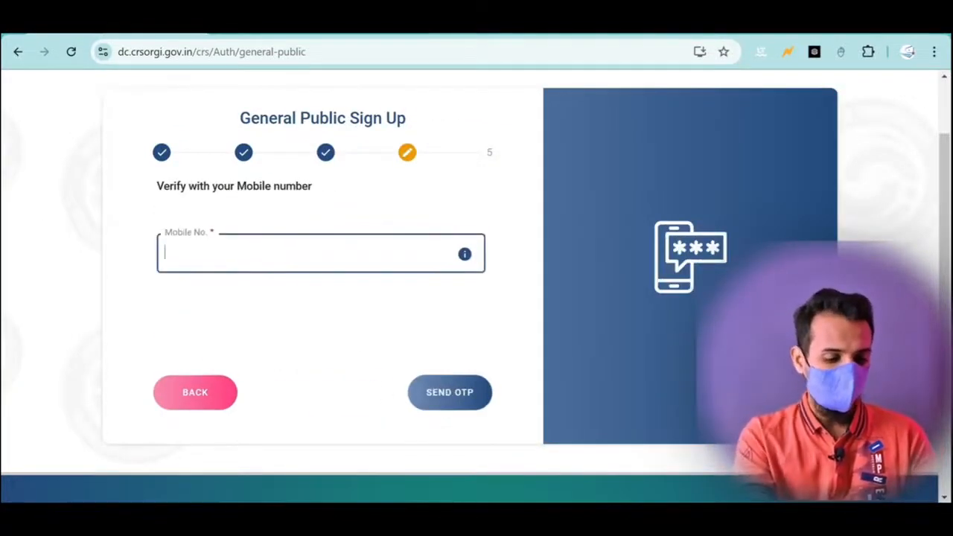
text(70)
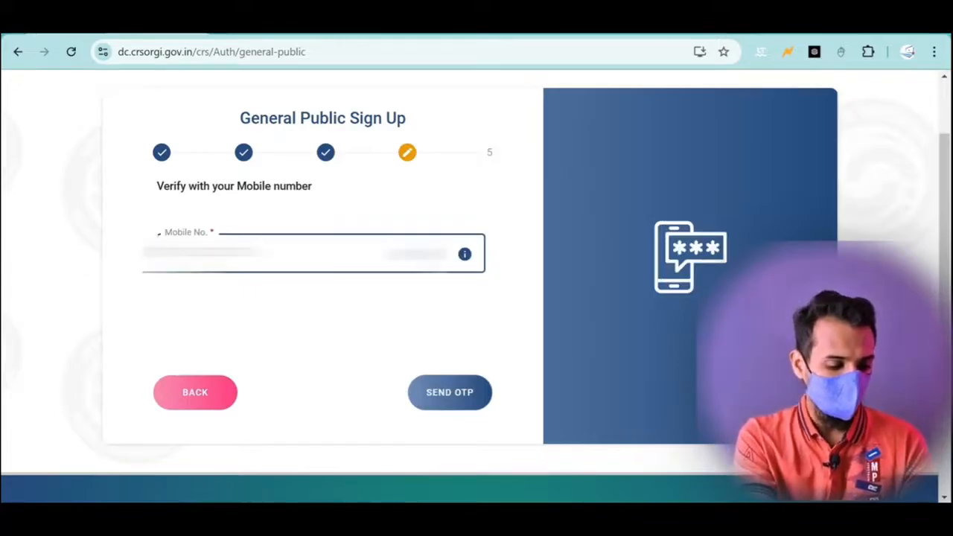
click(446, 393)
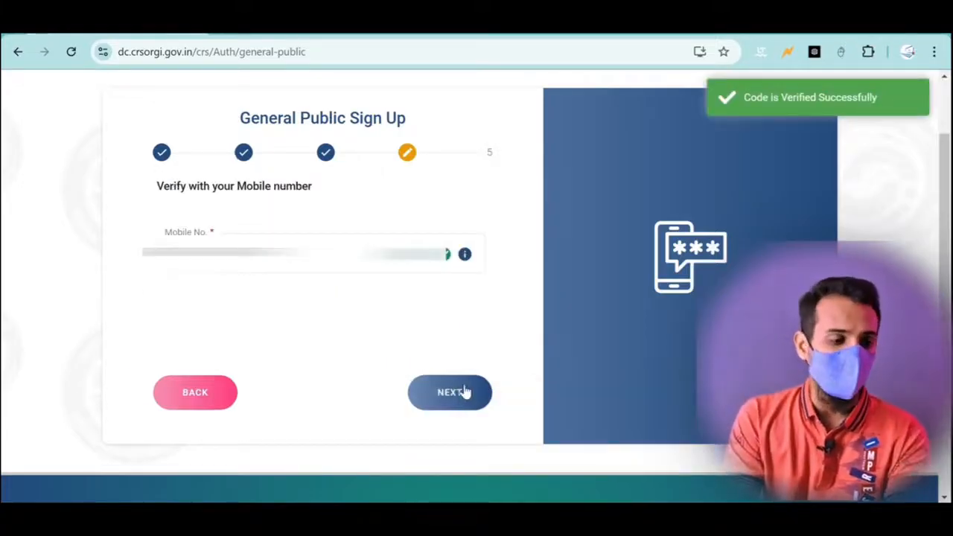
click(450, 399)
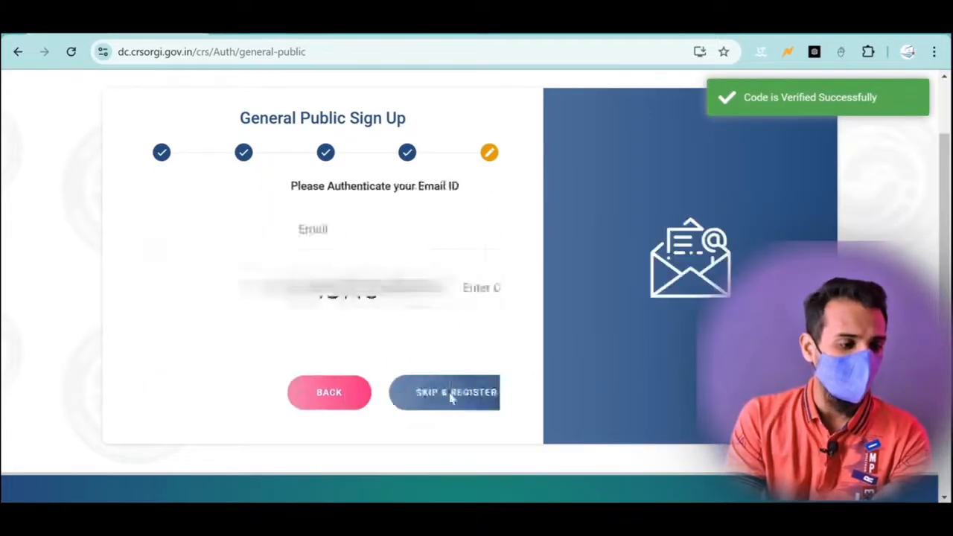
- Paste the email address, answer the captcha with 31, and request the email OTP
click(230, 221)
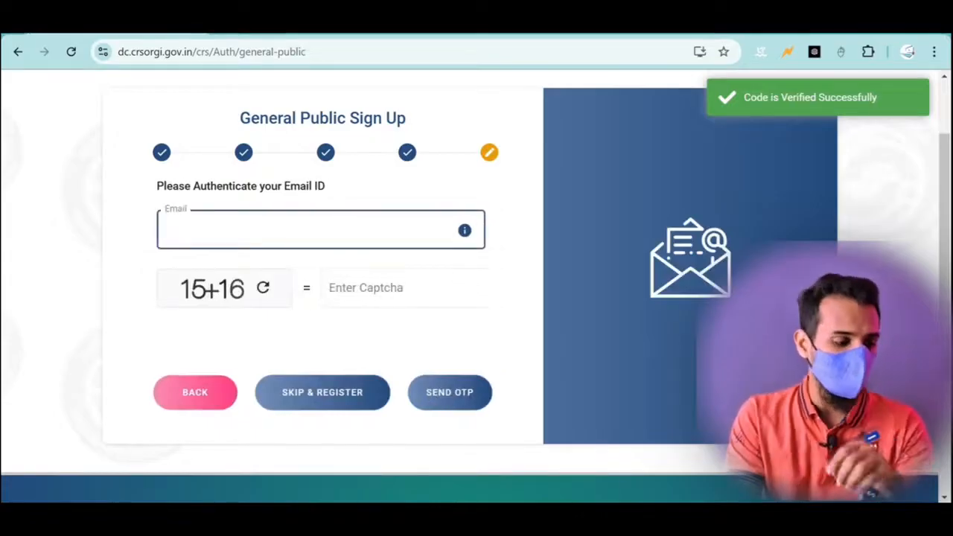
key(ctrl+v)
click(359, 259)
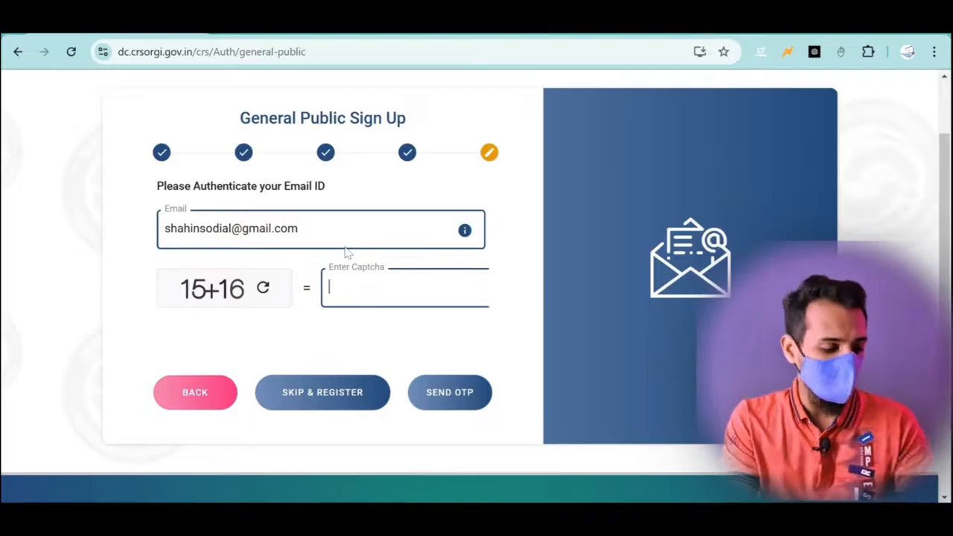
text(31)
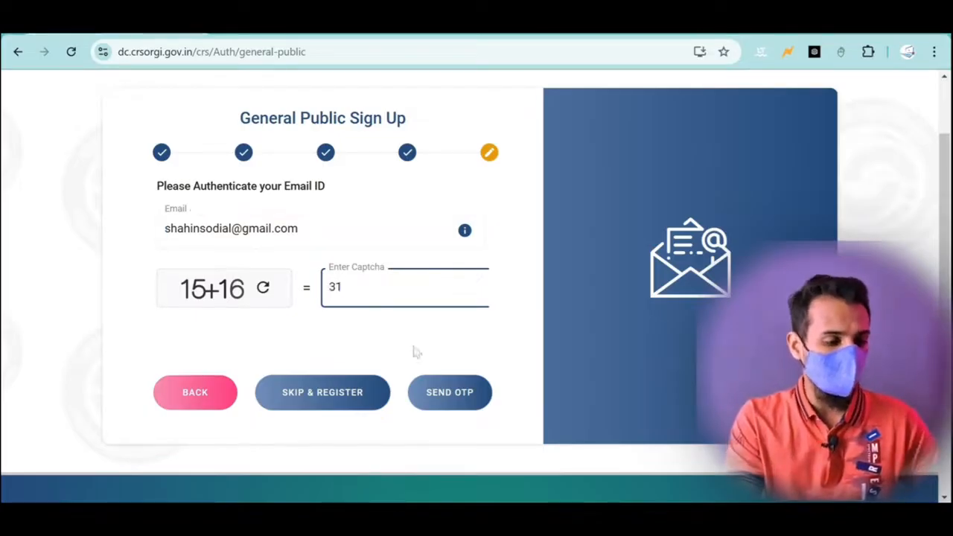
click(451, 398)
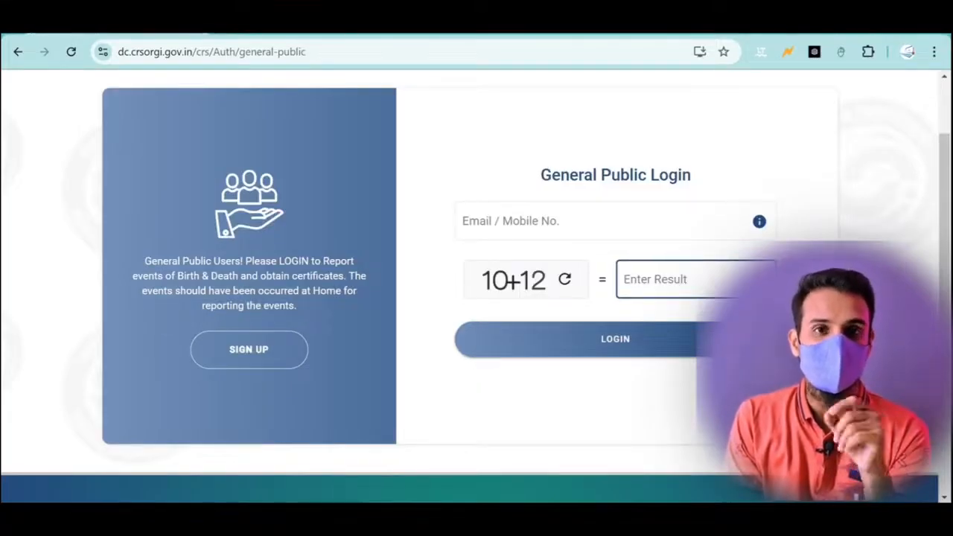
- Log in with the saved mobile number and captcha answer 22, then submit the six-digit OTP
click(549, 227)
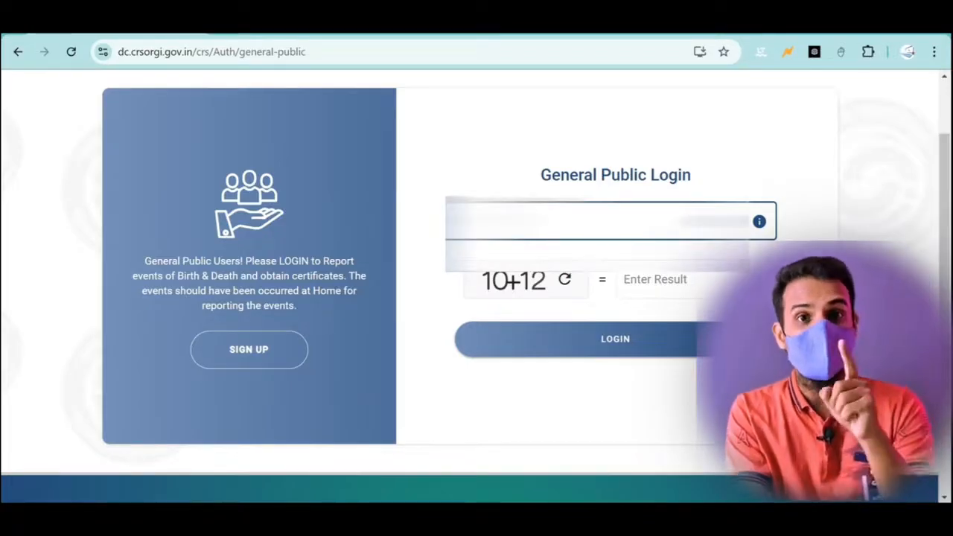
key(ctrl+v)
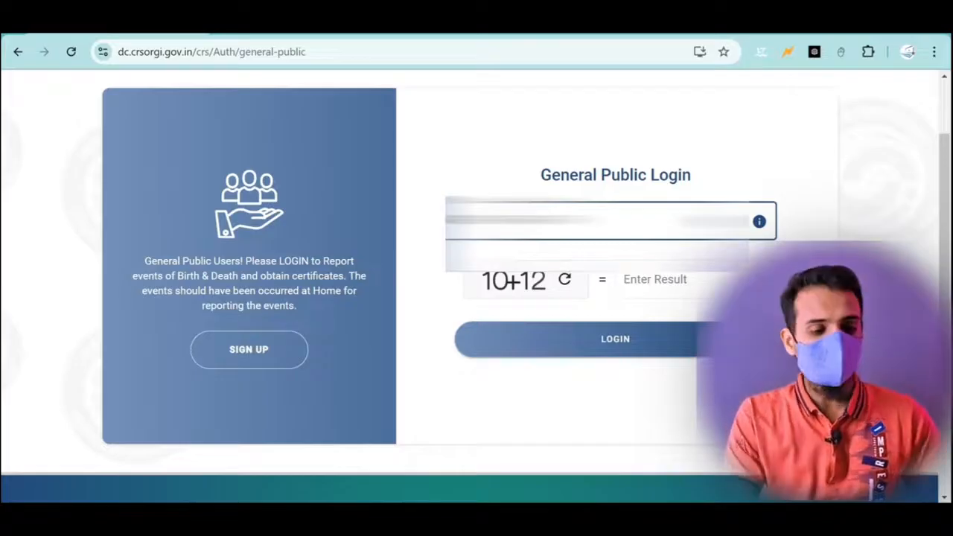
click(655, 279)
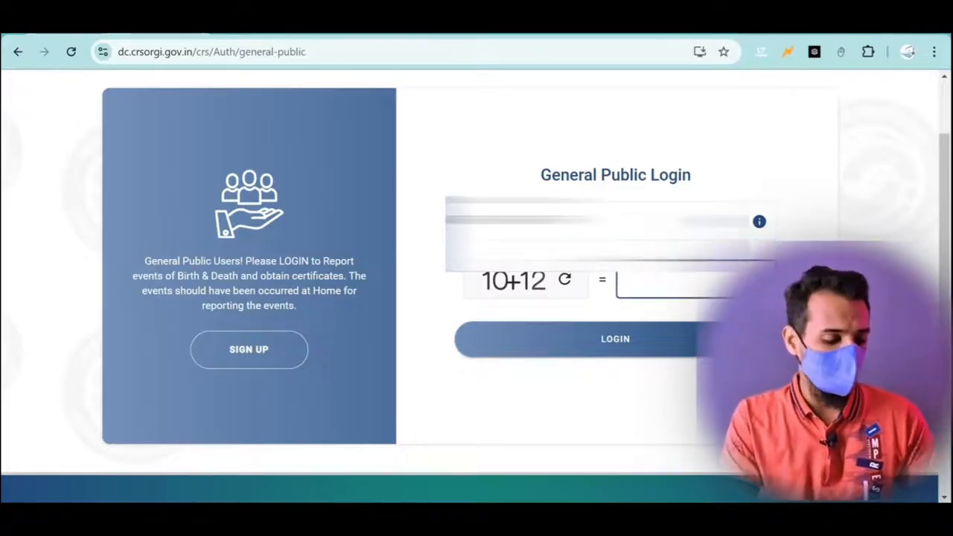
text(22)
click(610, 348)
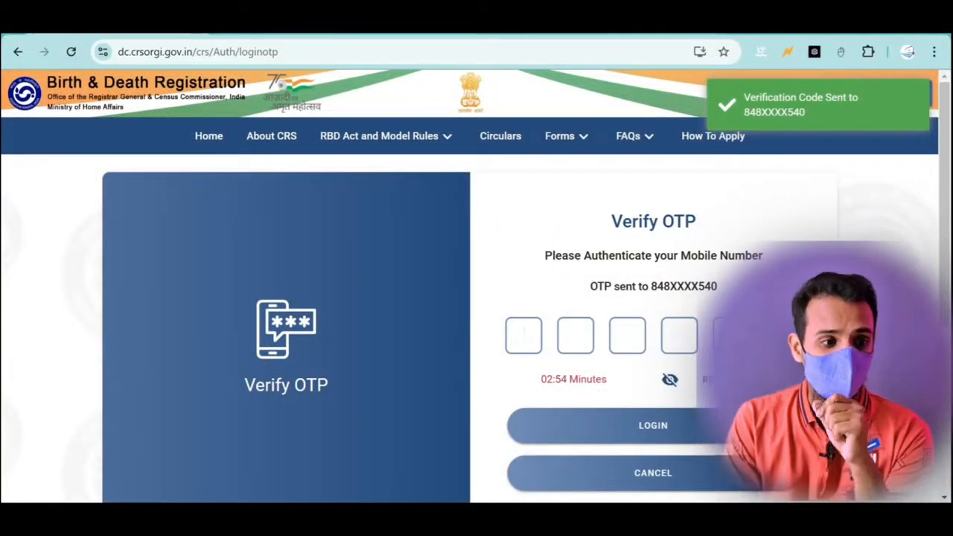
scroll(476, 297, down, 2)
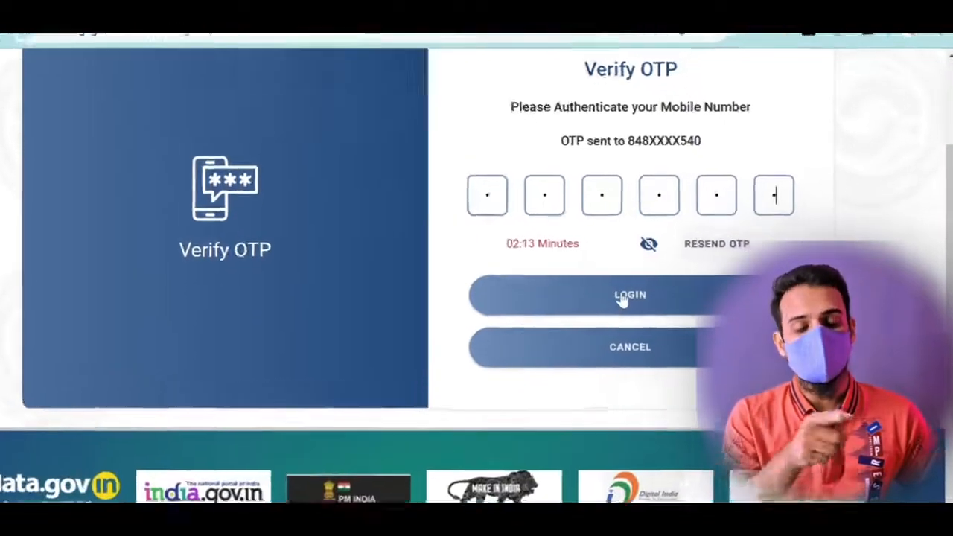
click(646, 295)
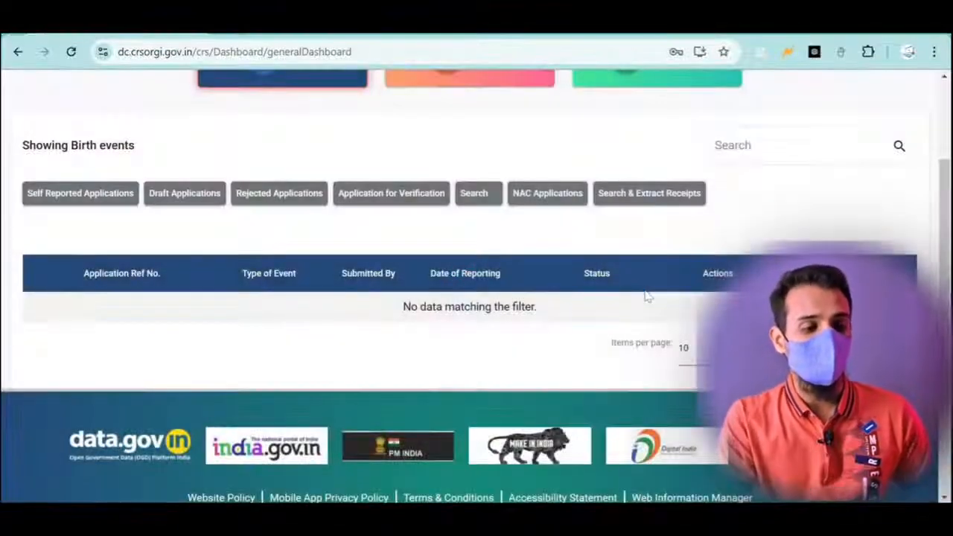
- Choose Add Old Birth Event from the Birth menu on the dashboard
scroll(593, 241, up, 2)
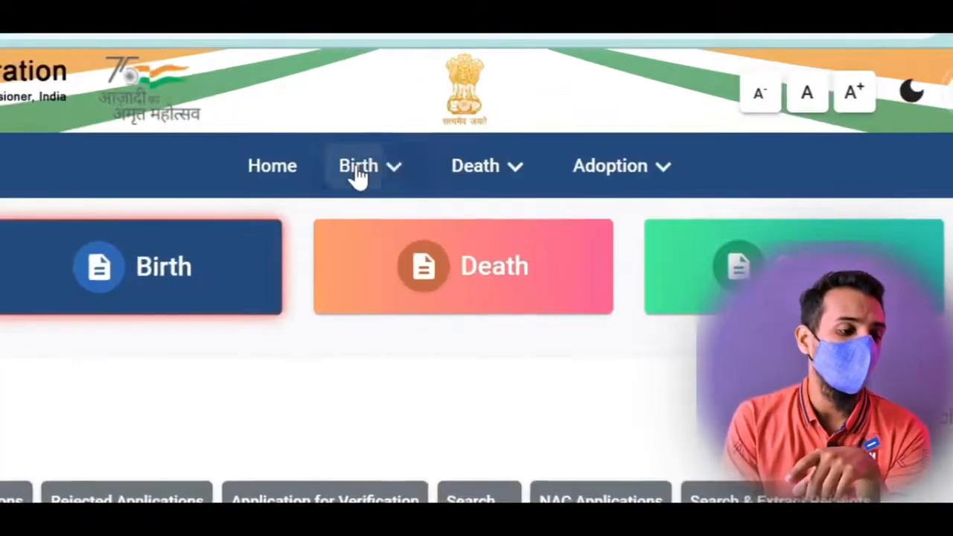
click(409, 137)
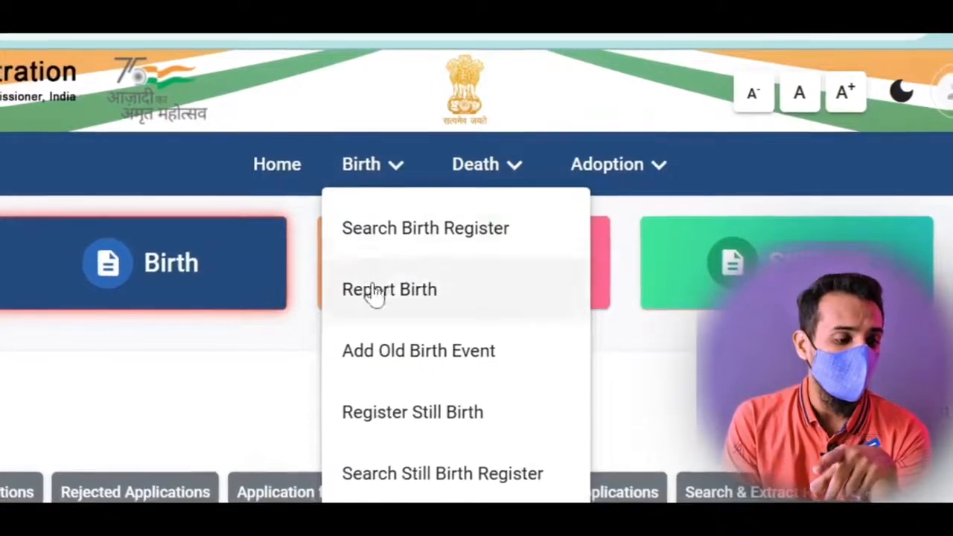
click(435, 359)
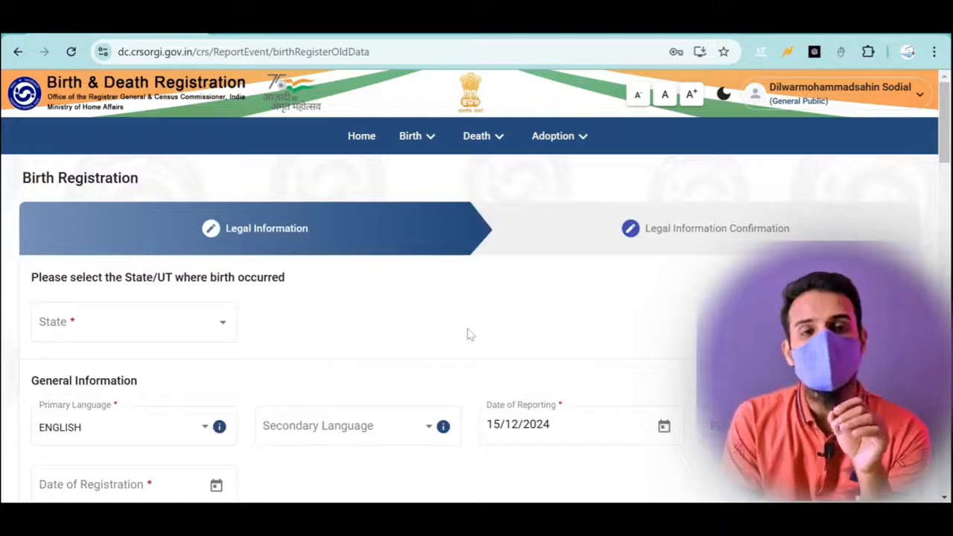
scroll(468, 335, down, 2)
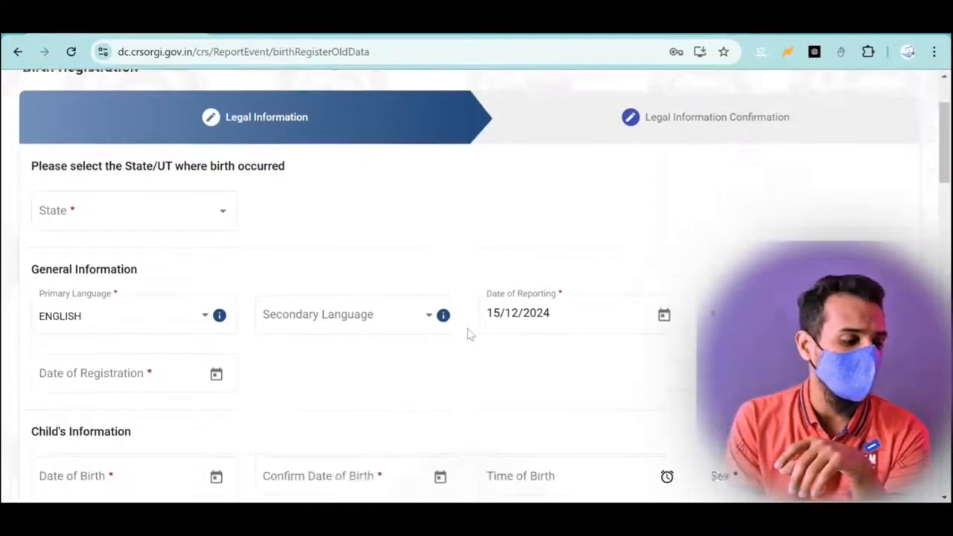
- Choose Assam as the state of birth and begin entering the registration number
click(101, 202)
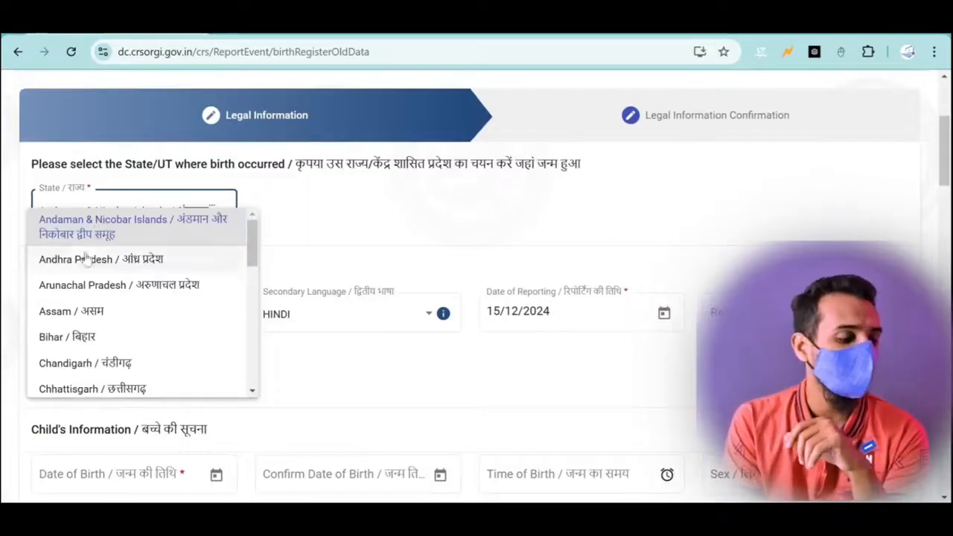
click(66, 311)
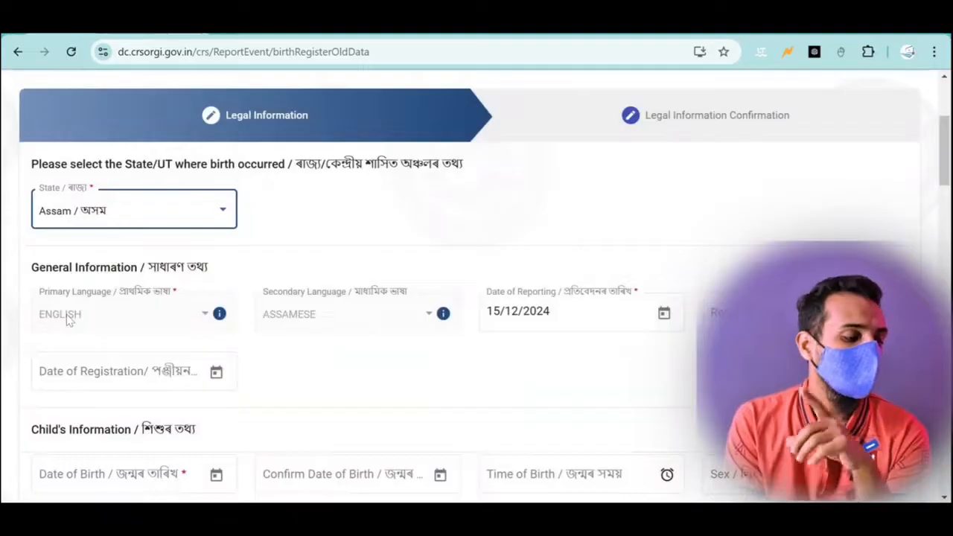
scroll(67, 318, down, 1)
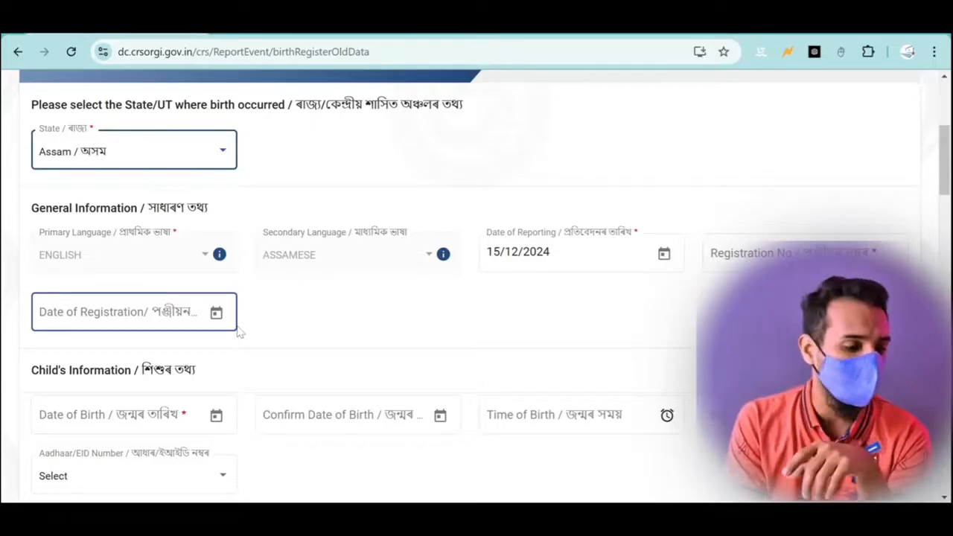
scroll(362, 329, down, 1)
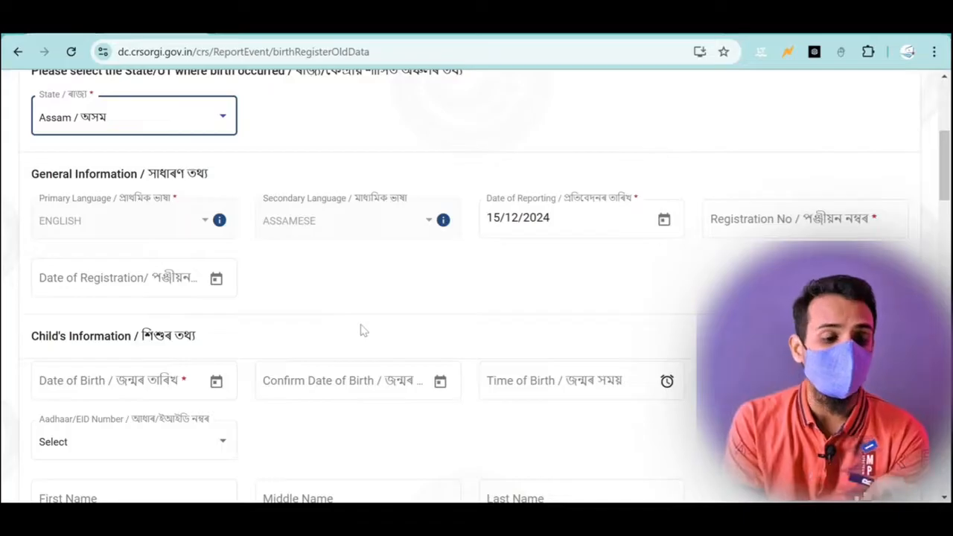
click(733, 224)
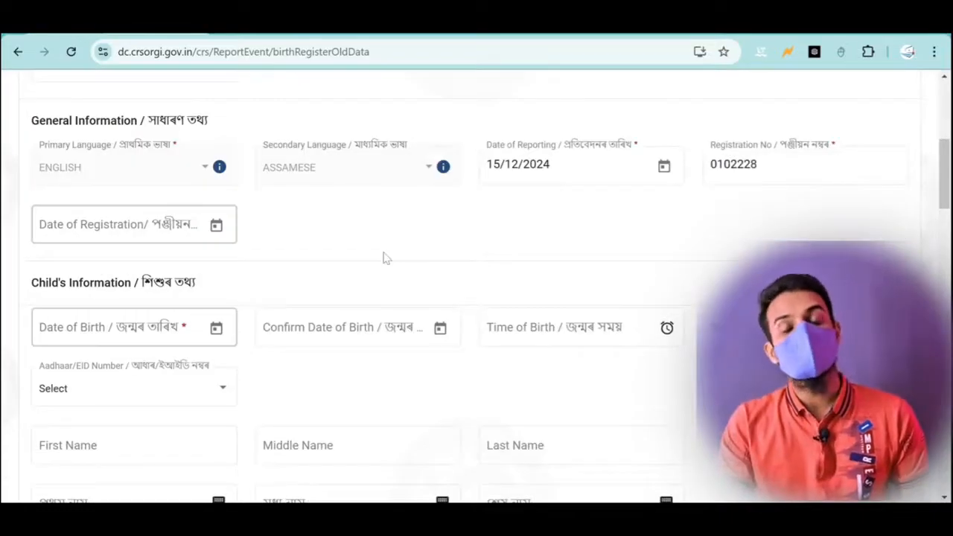
scroll(380, 326, down, 1)
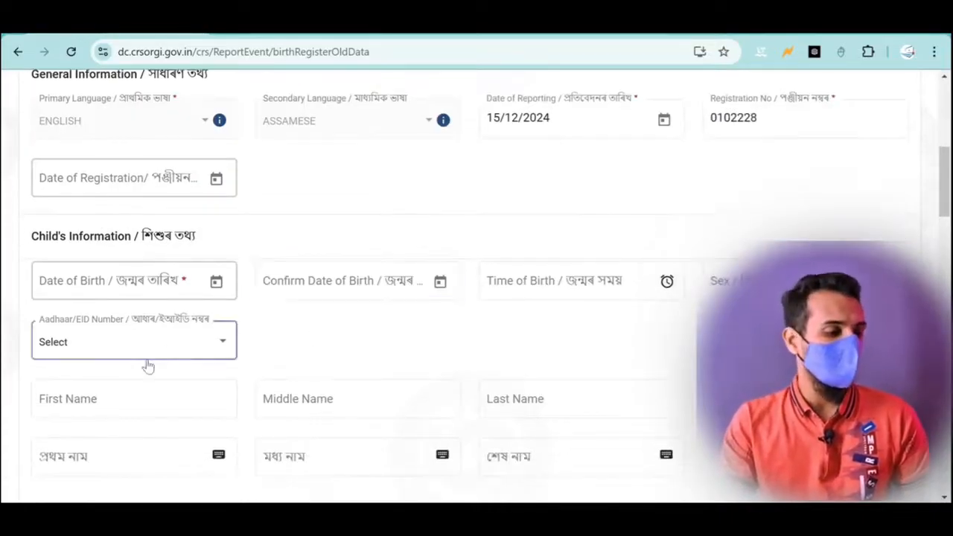
scroll(147, 365, down, 2)
scroll(148, 365, down, 1)
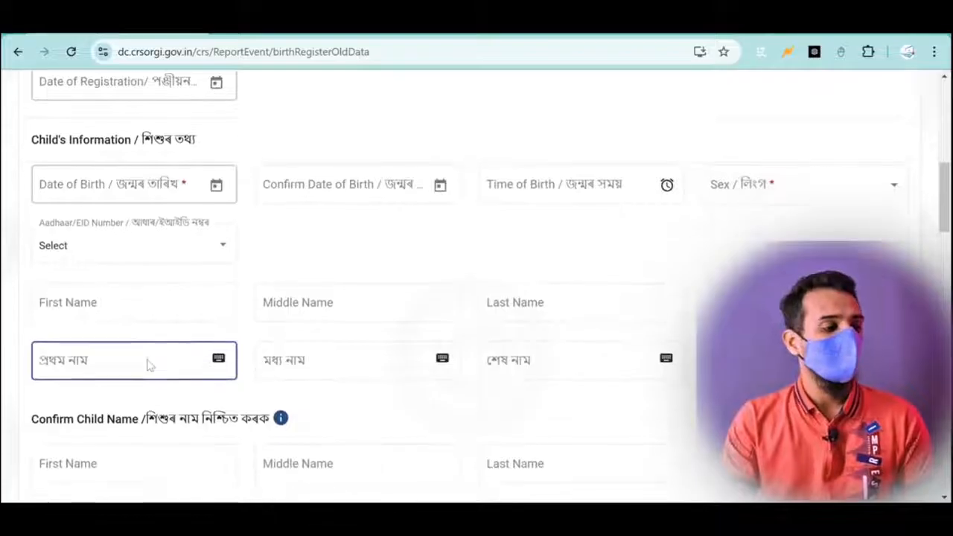
click(77, 188)
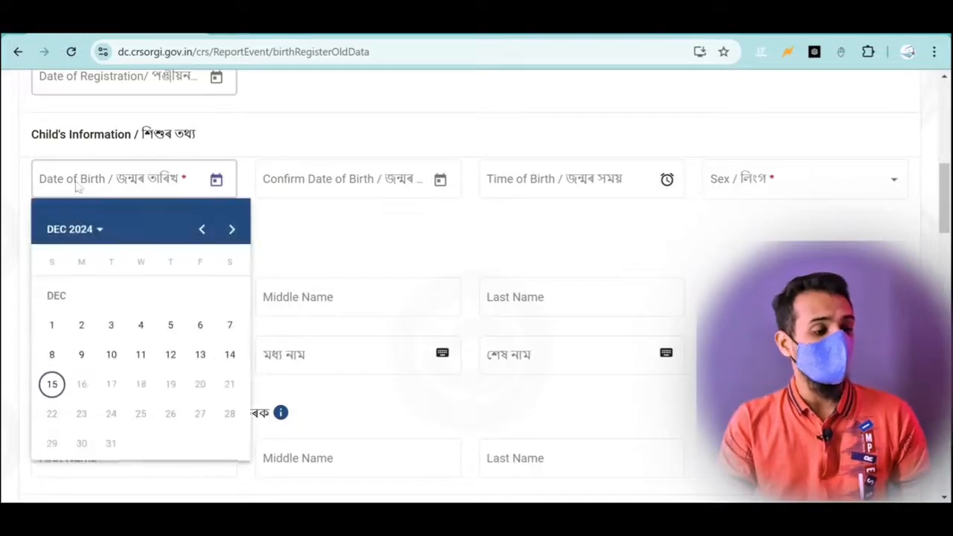
click(80, 232)
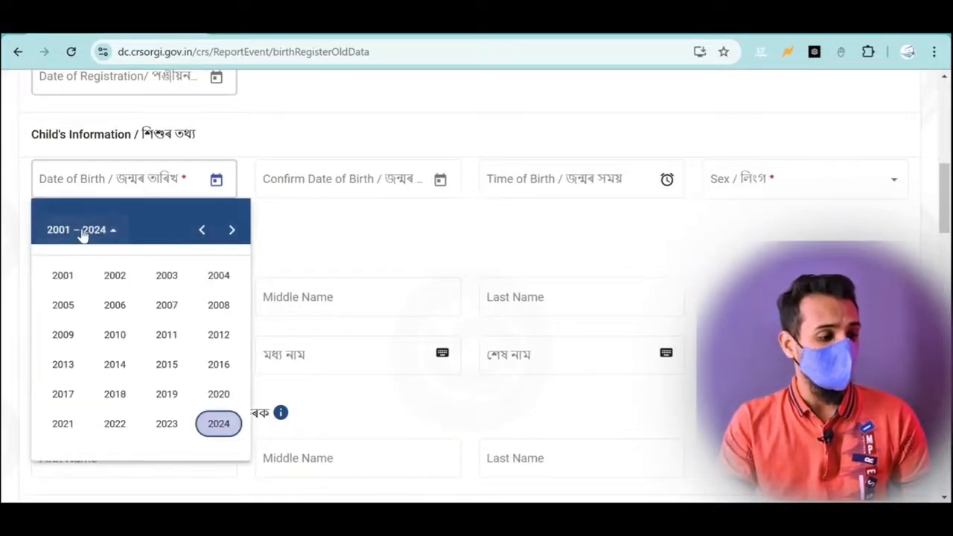
click(204, 237)
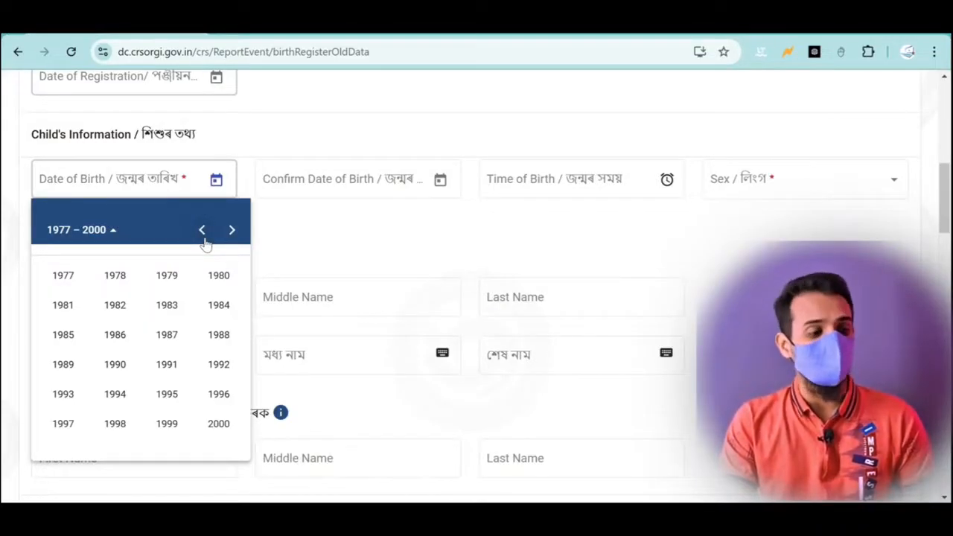
click(61, 433)
click(231, 373)
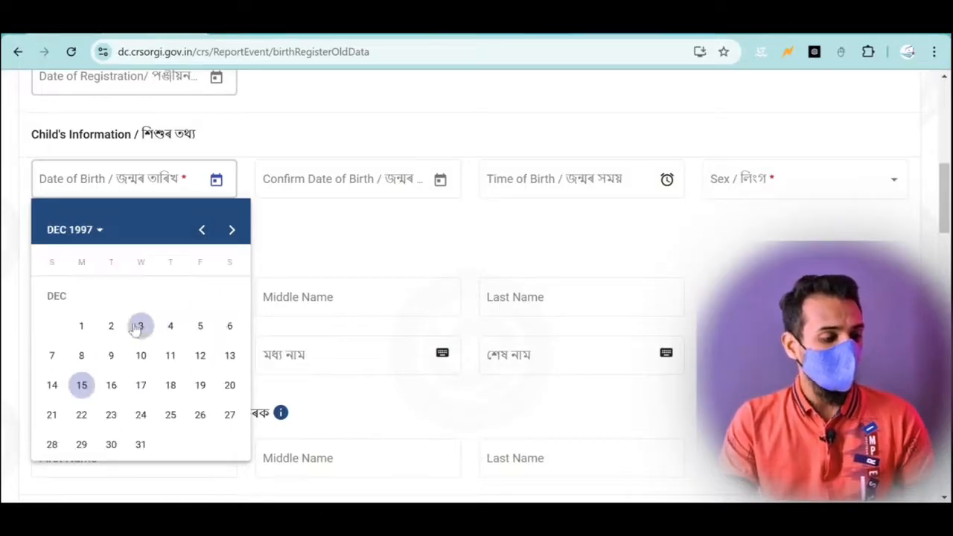
click(79, 326)
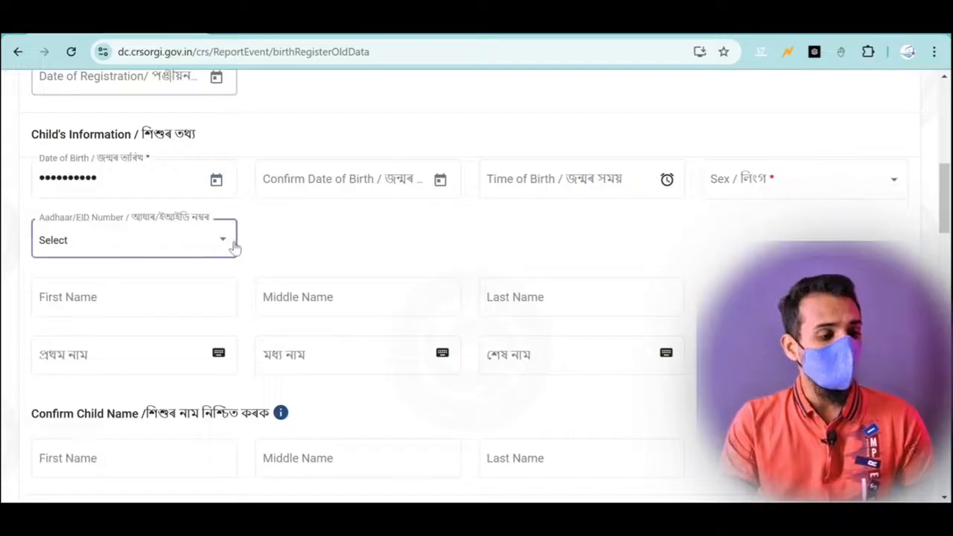
click(337, 191)
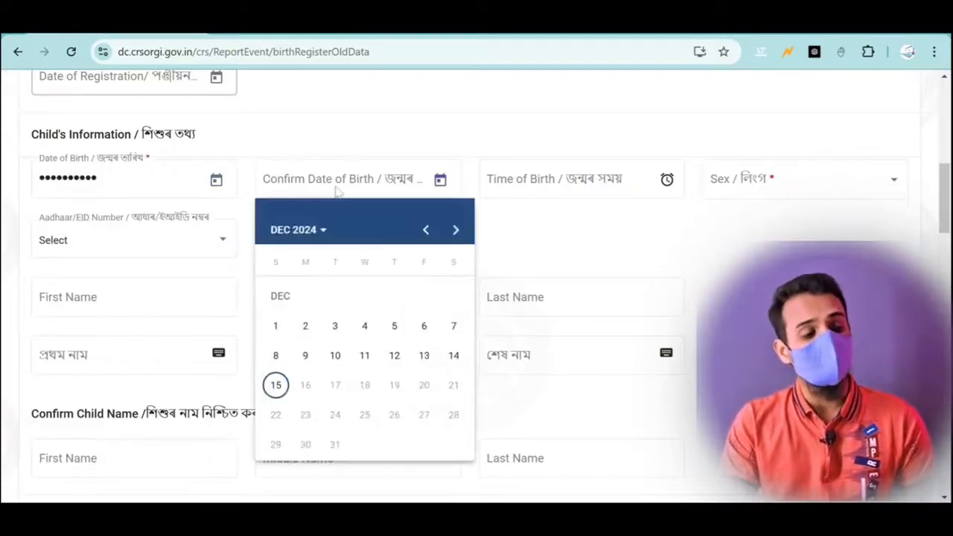
click(295, 231)
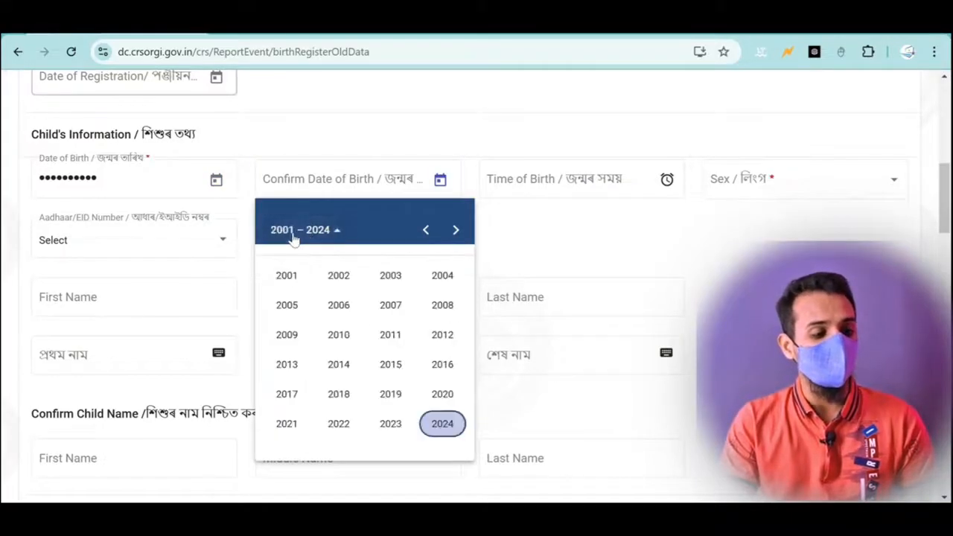
click(423, 232)
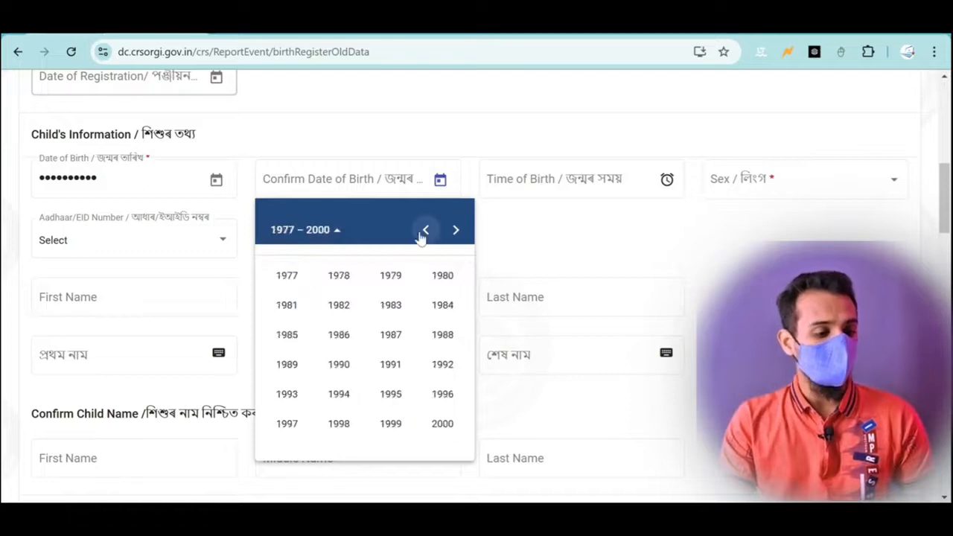
click(287, 424)
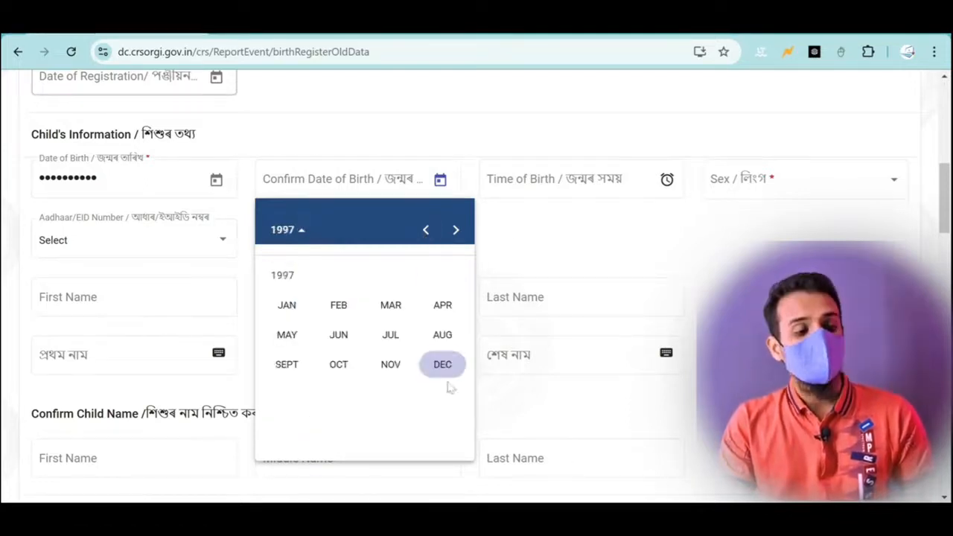
click(444, 366)
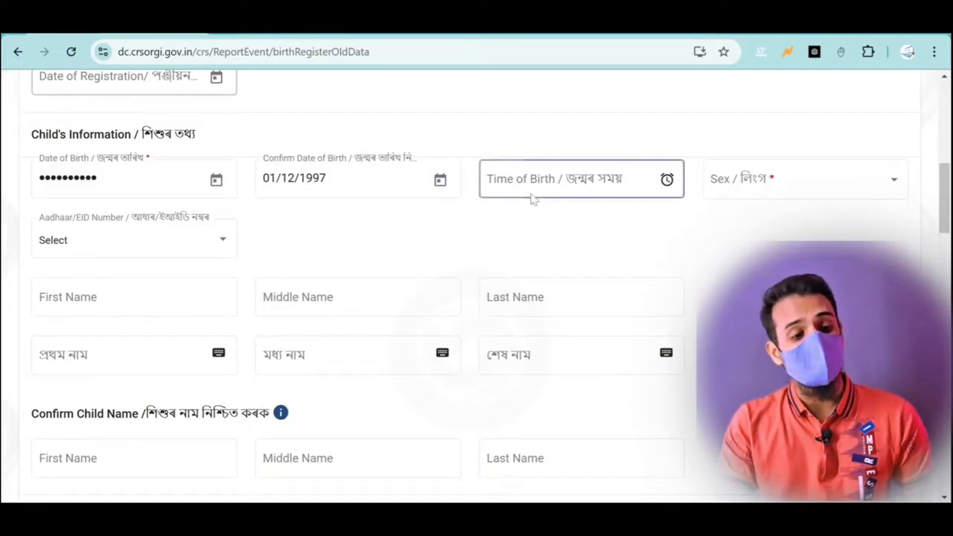
scroll(531, 198, up, 2)
scroll(532, 200, down, 1)
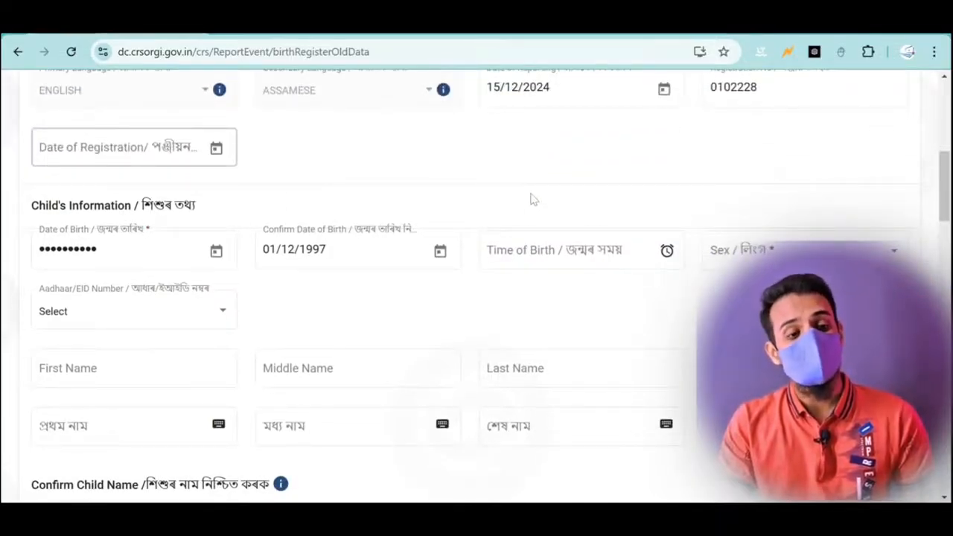
- Set the child's sex to Male and the ID type to Aadhaar
click(723, 249)
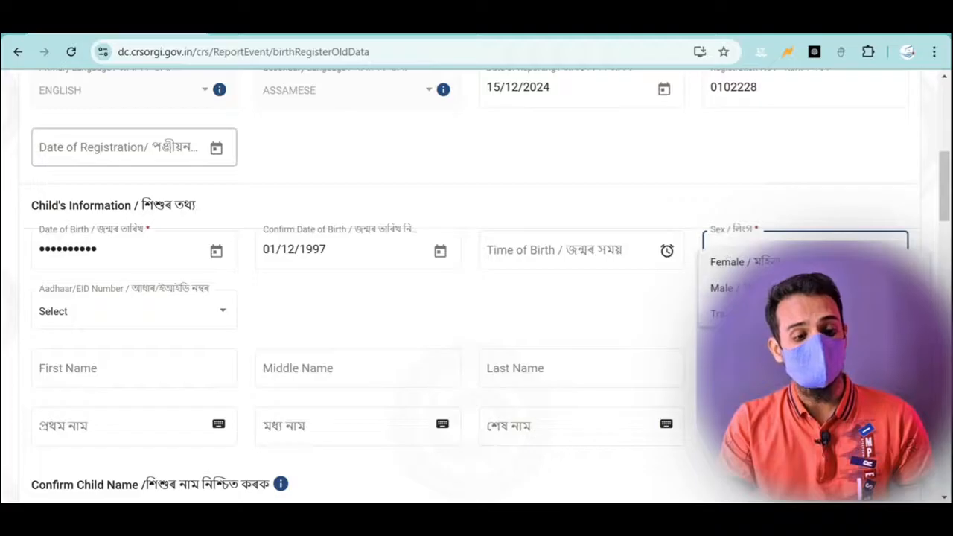
click(726, 288)
scroll(596, 298, down, 1)
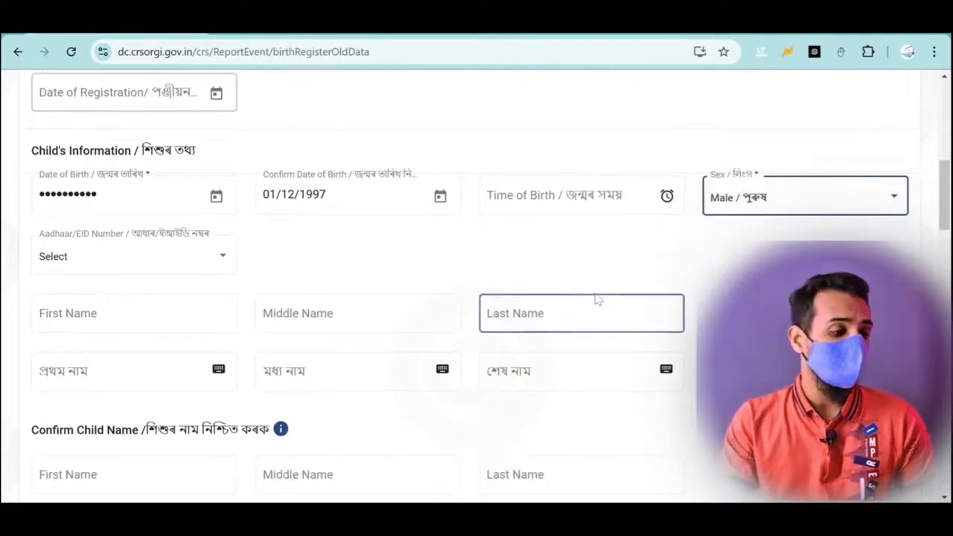
click(127, 264)
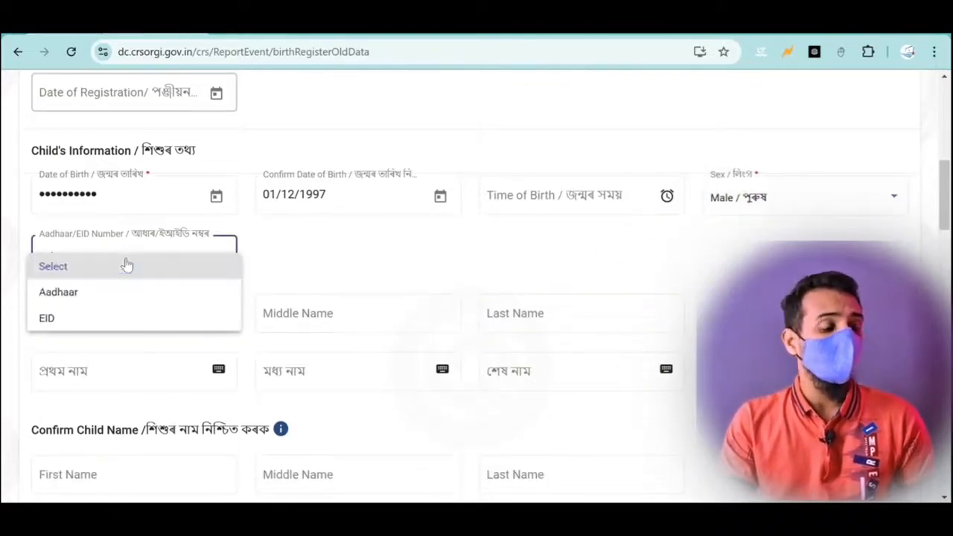
click(84, 295)
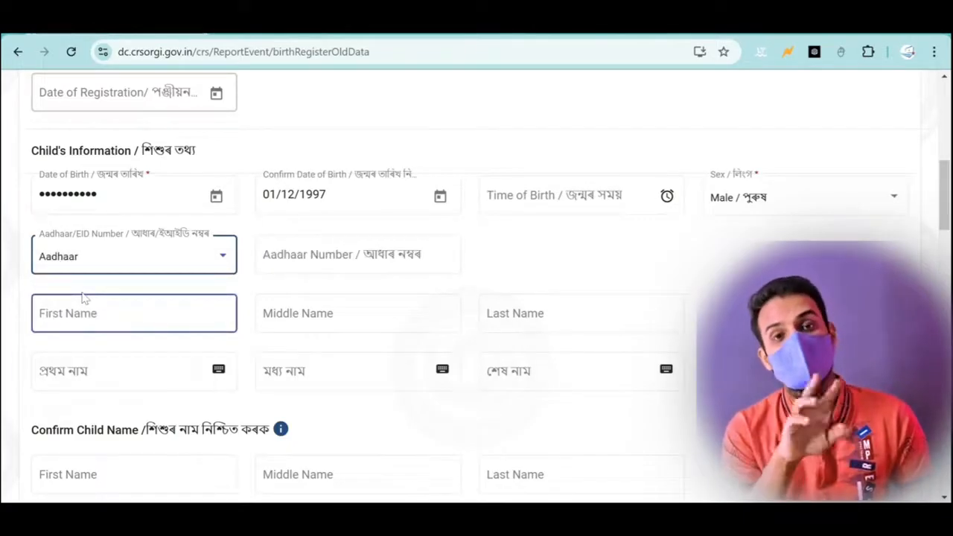
- Enter the child's Aadhaar number and full name in English and Assamese
click(259, 255)
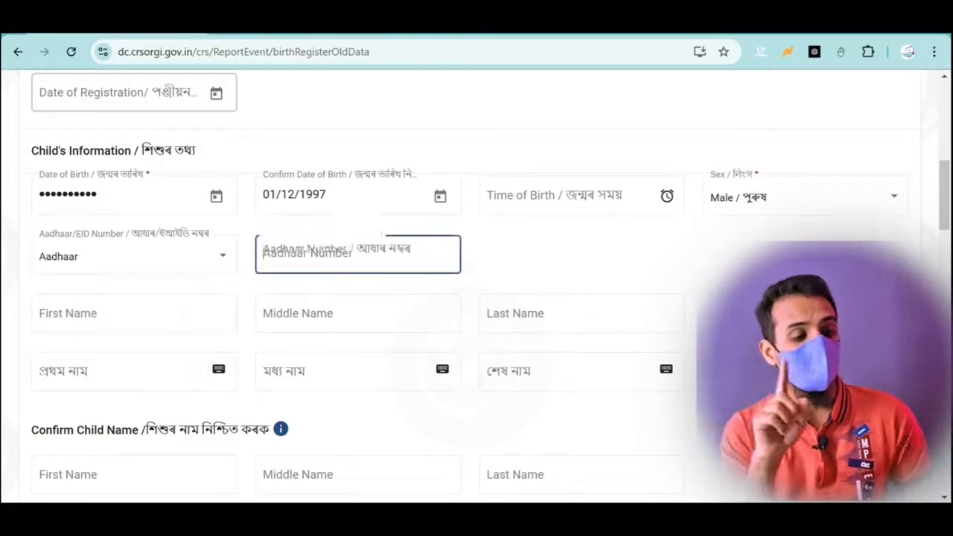
scroll(298, 251, down, 1)
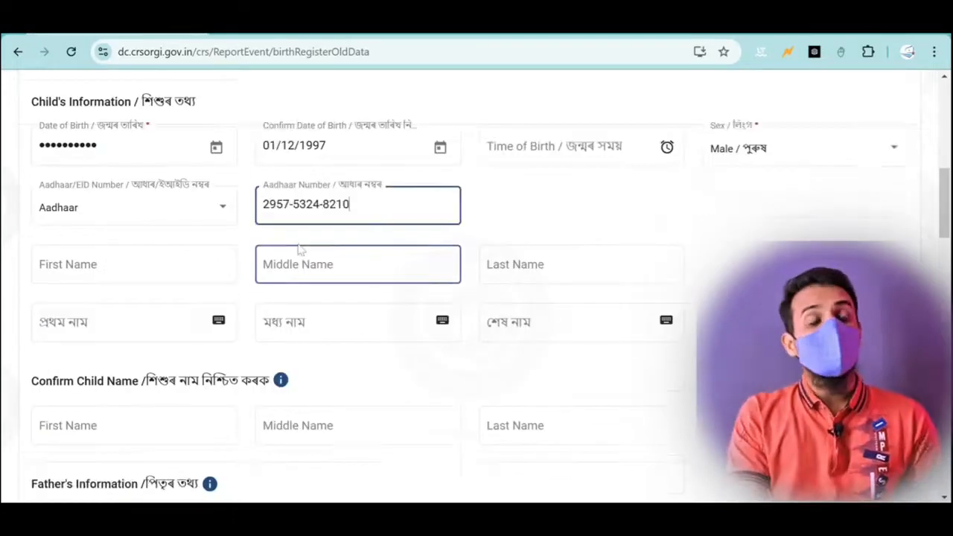
click(127, 264)
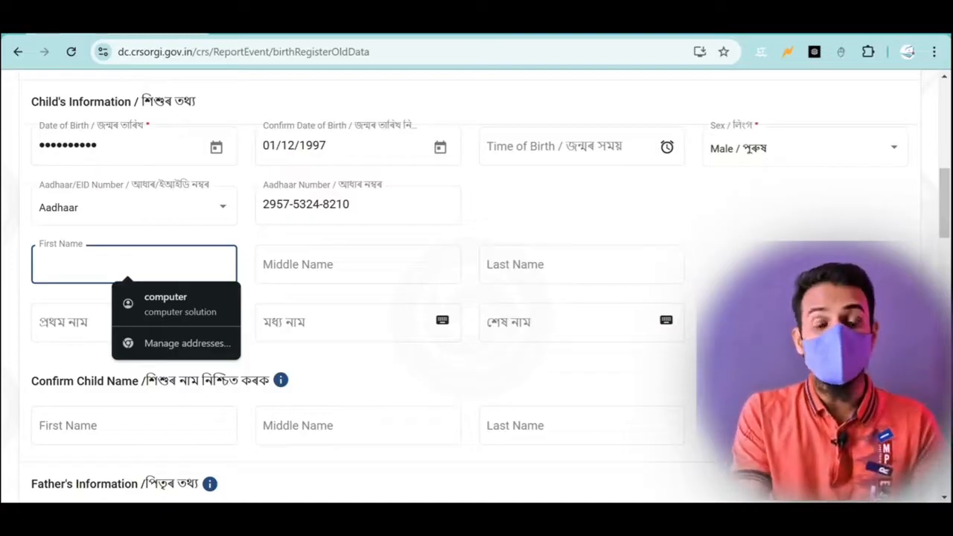
text(D)
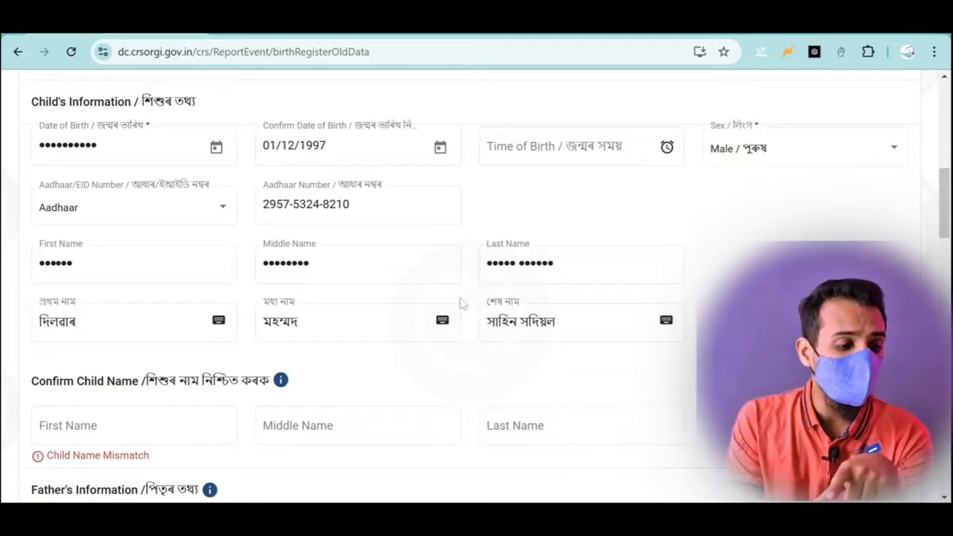
- Repeat the child's name in the Confirm Child Name fields
click(438, 319)
click(441, 321)
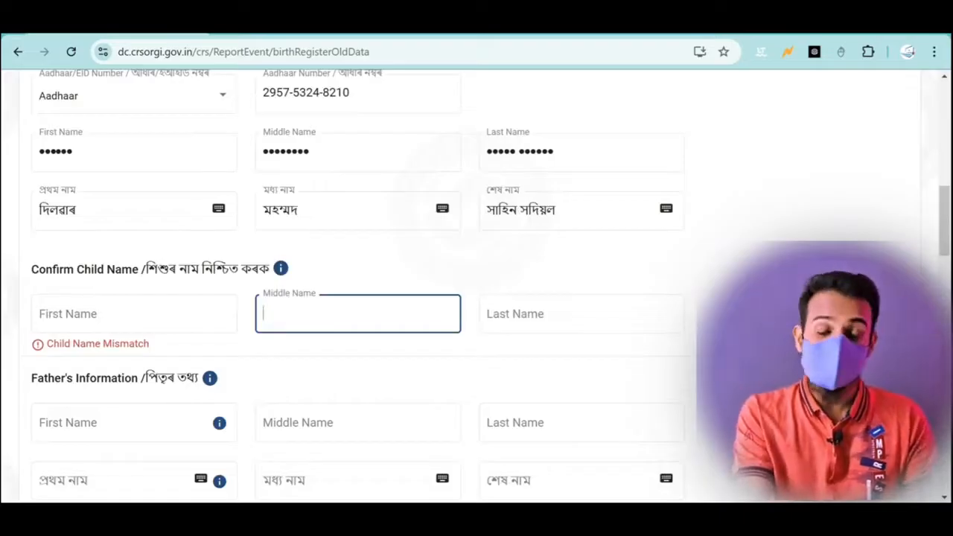
text(DILW)
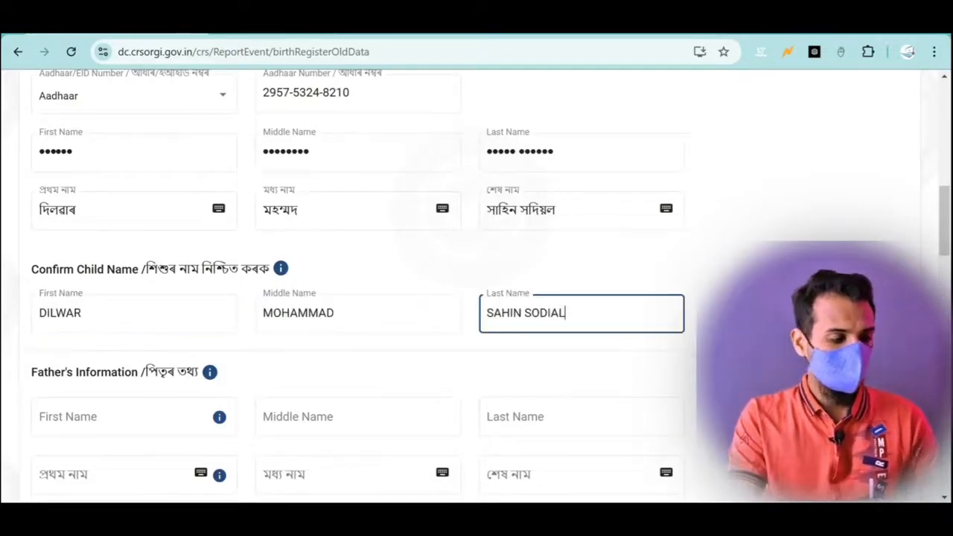
scroll(225, 311, down, 3)
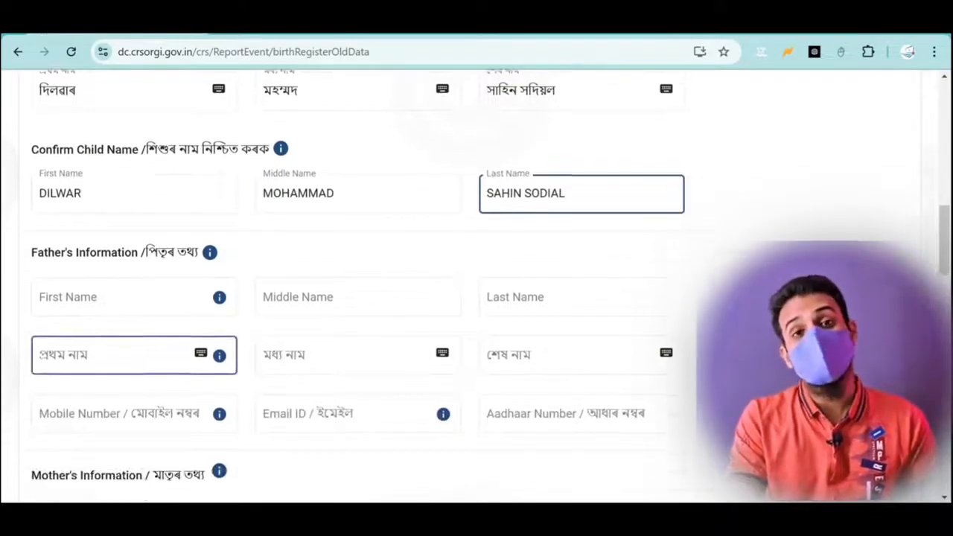
- Enter the father's name and the mother's names, with Assamese versions filling in alongside
click(320, 295)
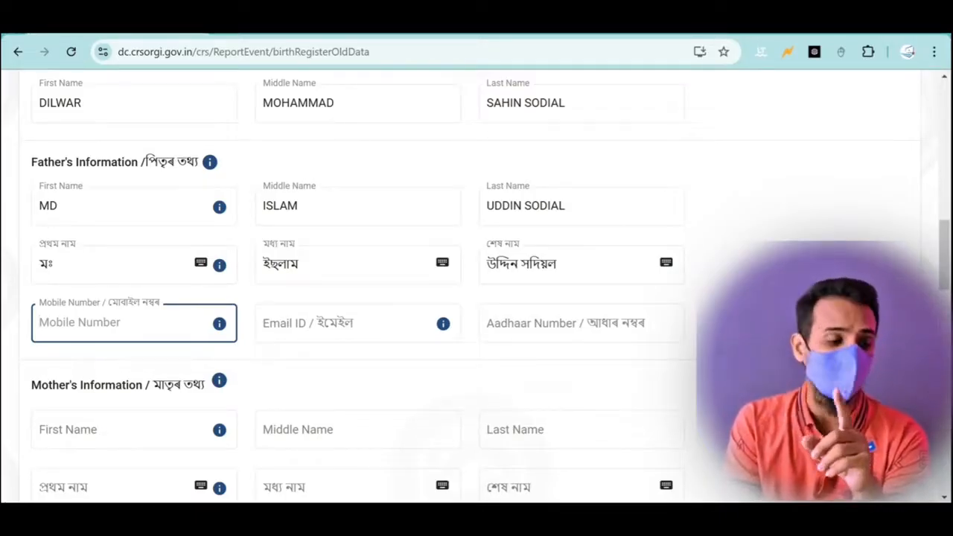
scroll(122, 334, down, 2)
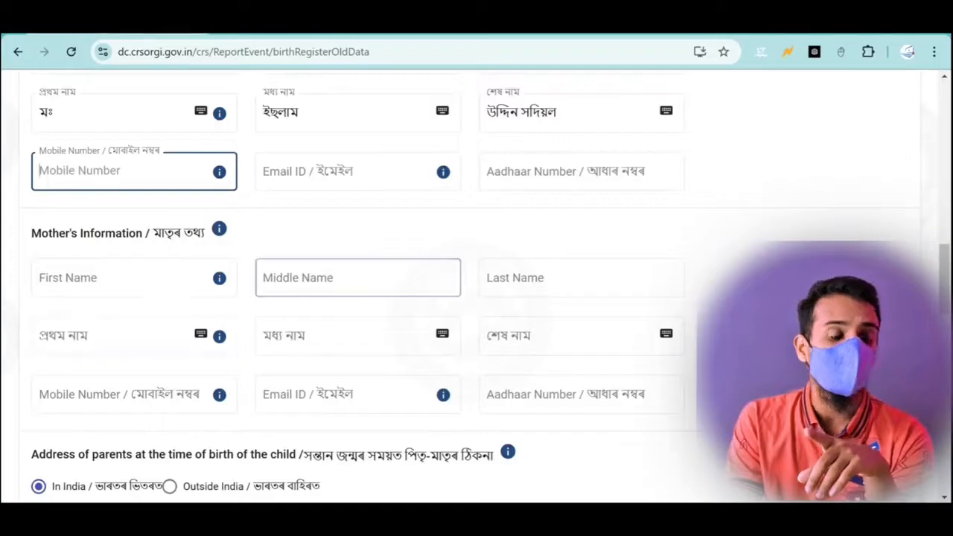
click(328, 283)
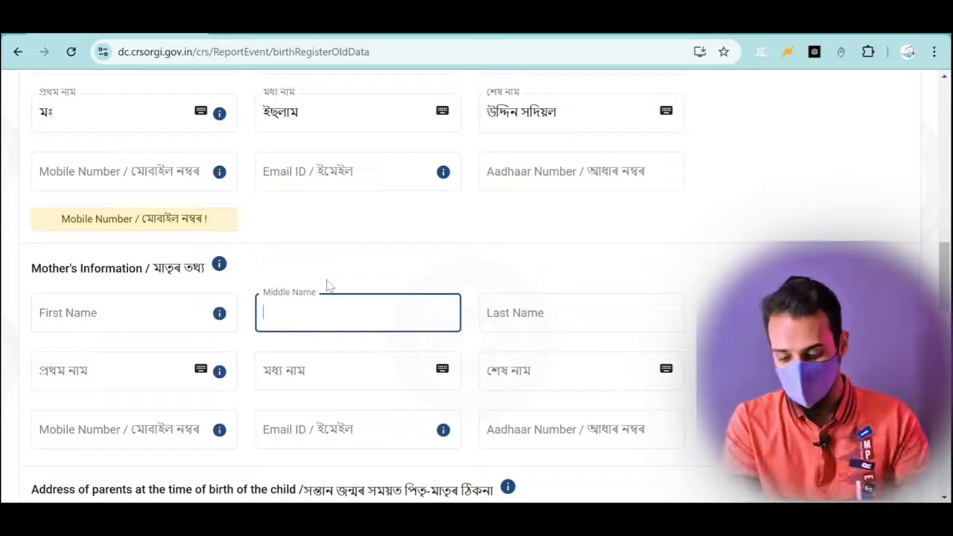
text(HENA)
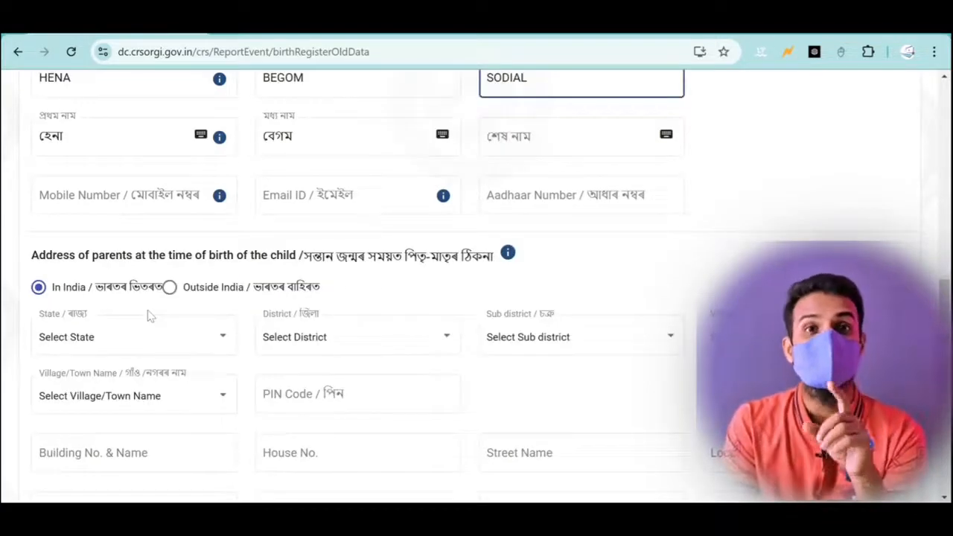
- Enter the house number in the parents' address at the time of birth
scroll(147, 316, down, 3)
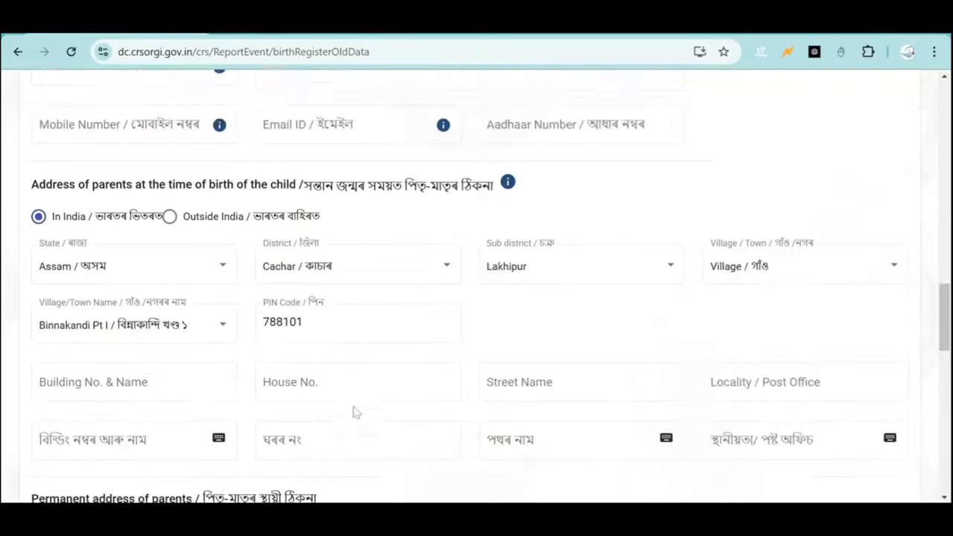
click(355, 408)
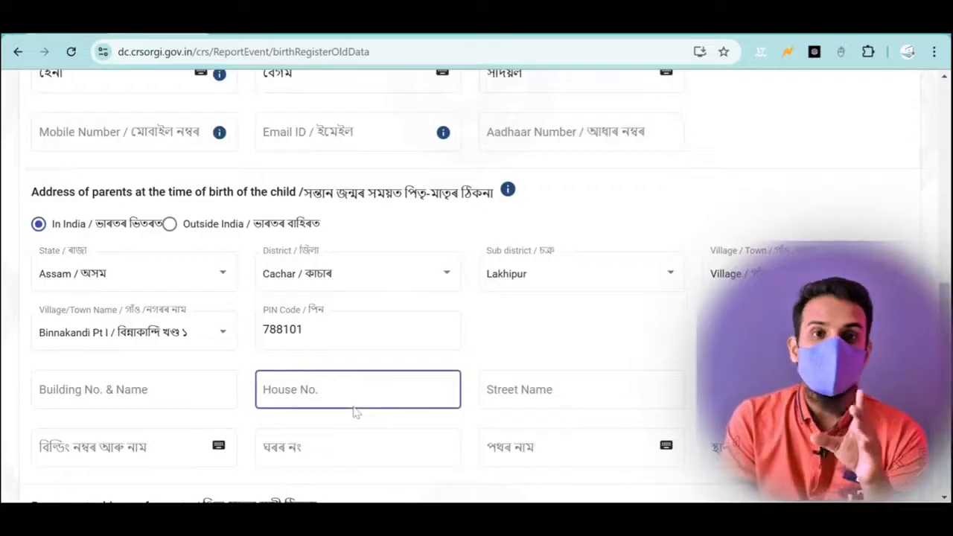
scroll(355, 412, down, 3)
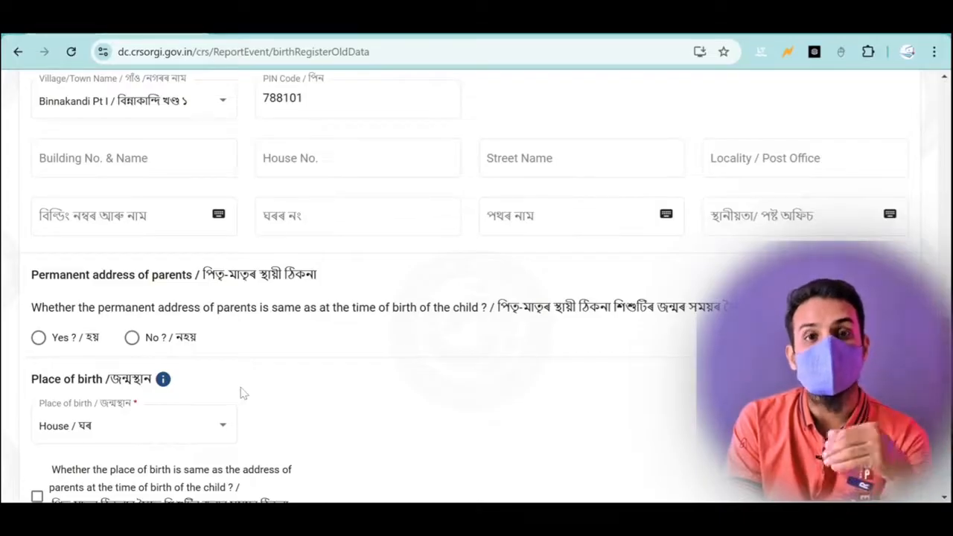
- Answer 'No' to same permanent address and choose the State for the parents' permanent address
click(131, 337)
scroll(139, 341, down, 1)
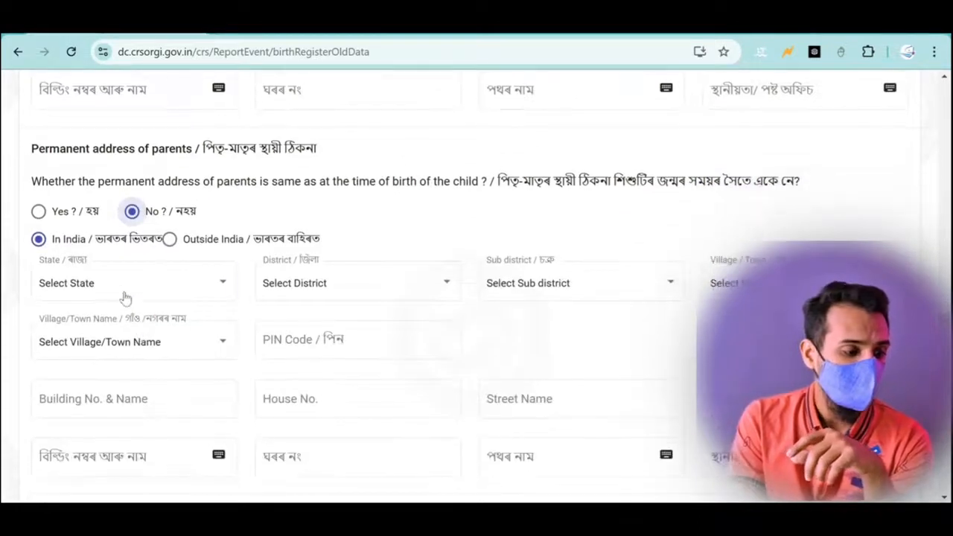
click(117, 279)
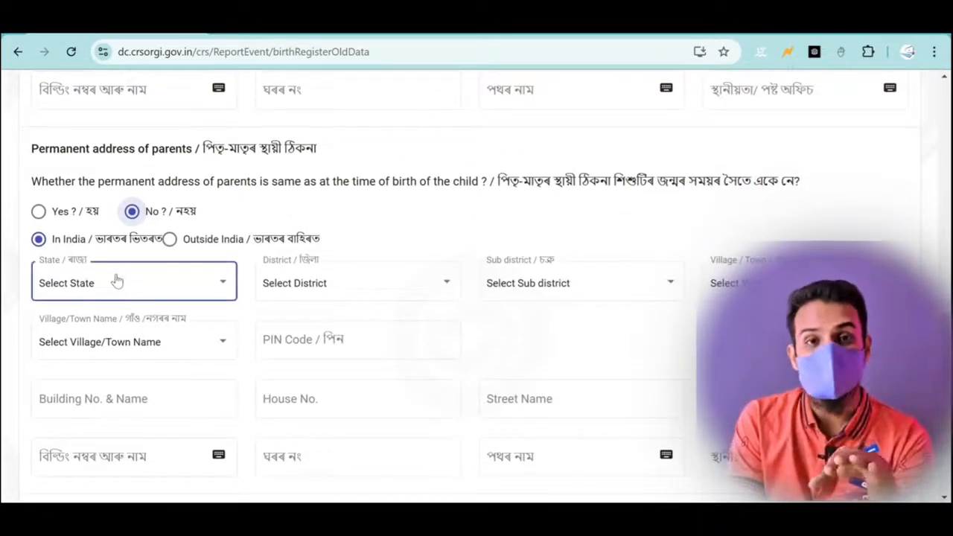
click(116, 279)
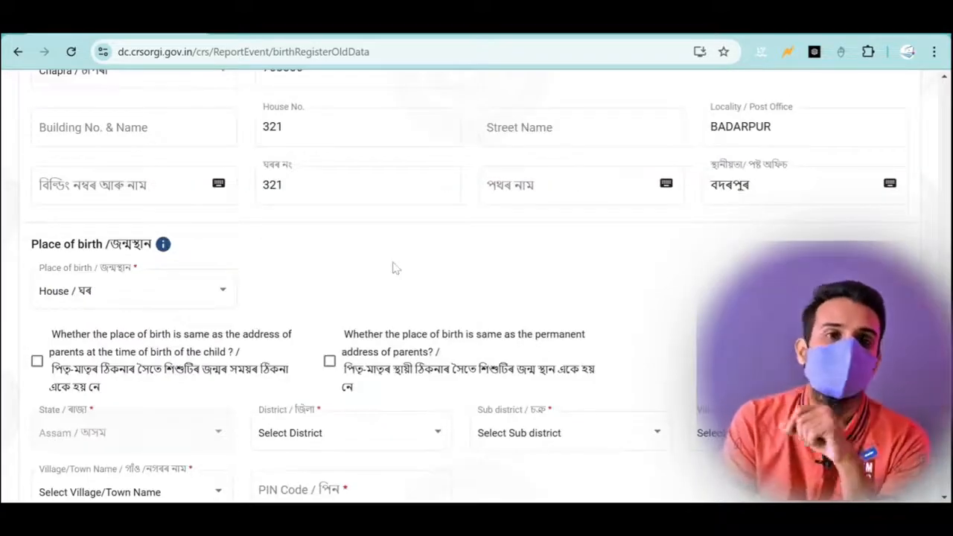
key(Tab)
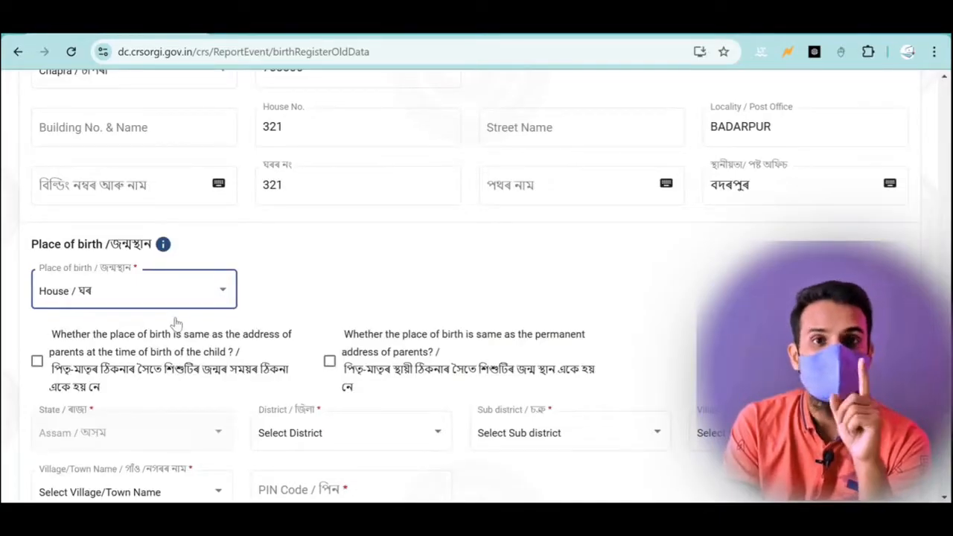
- Set the place of birth to Hospital/Institution and select LAKHIPUR PHC
click(145, 295)
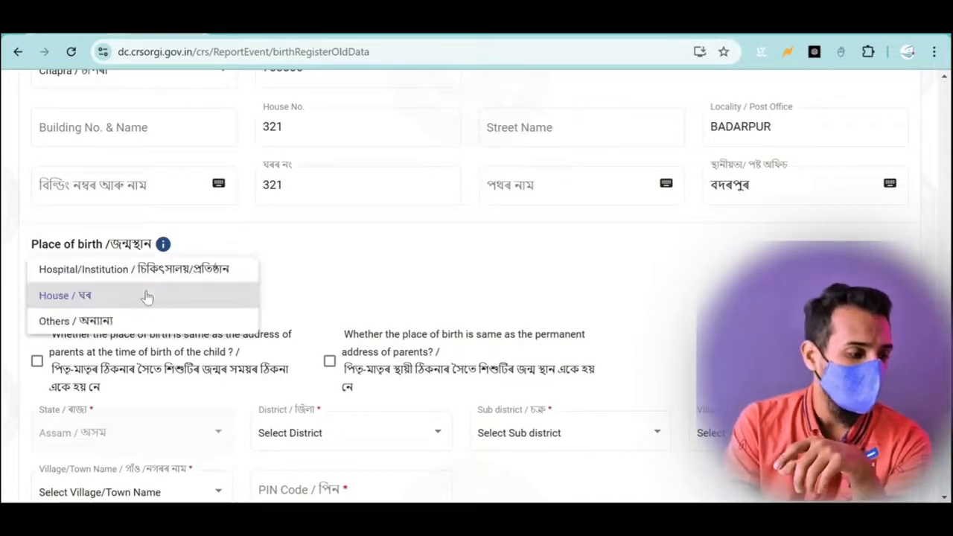
click(82, 269)
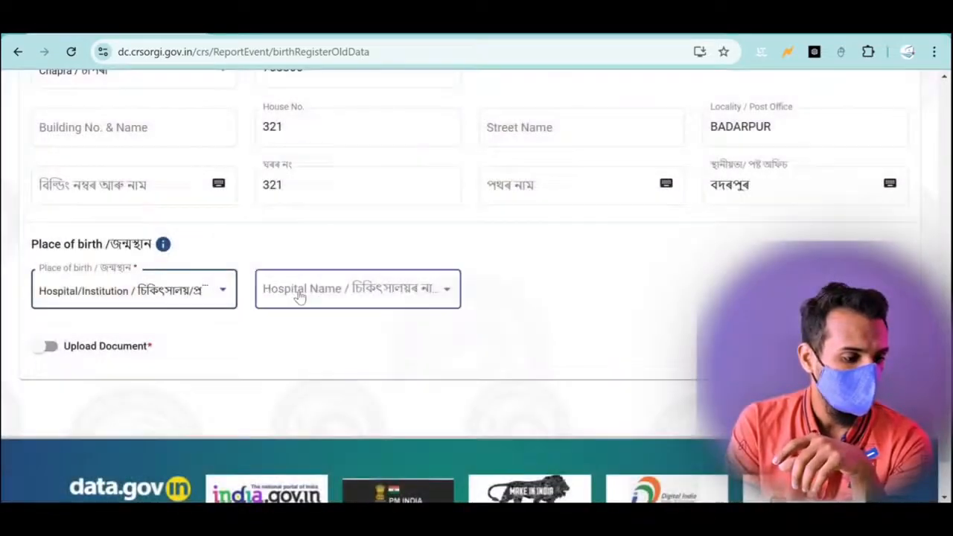
click(300, 295)
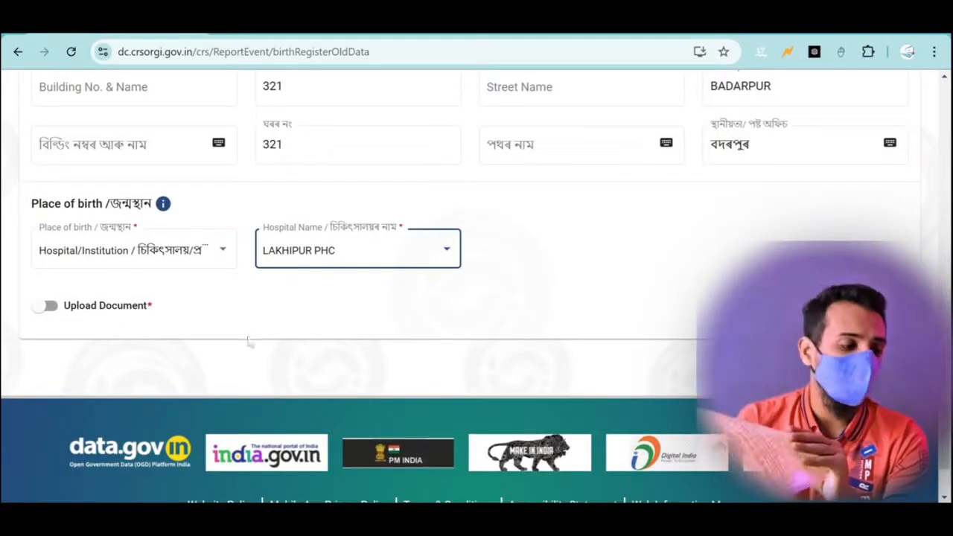
- Turn on Upload Document and attach MY BIRTH.pdf as the supporting birth proof
click(42, 310)
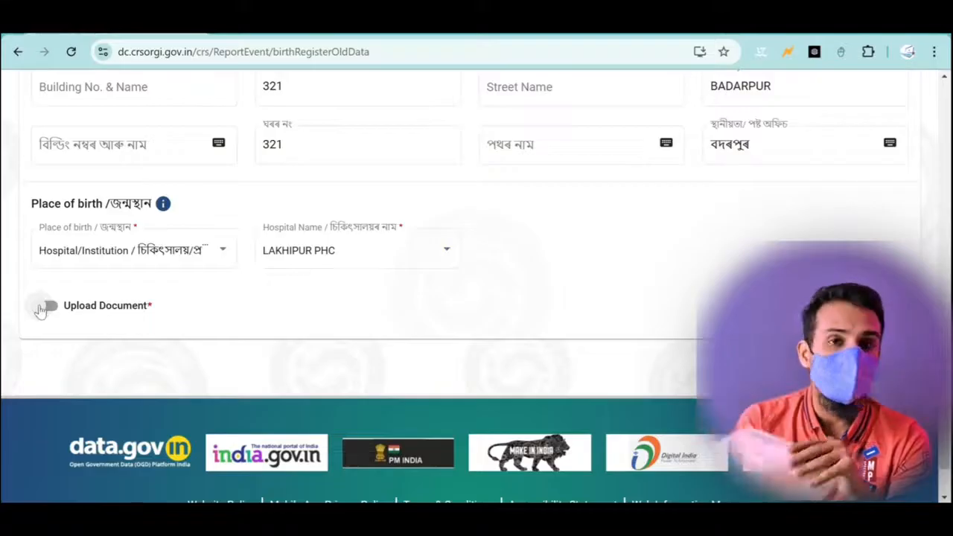
click(52, 310)
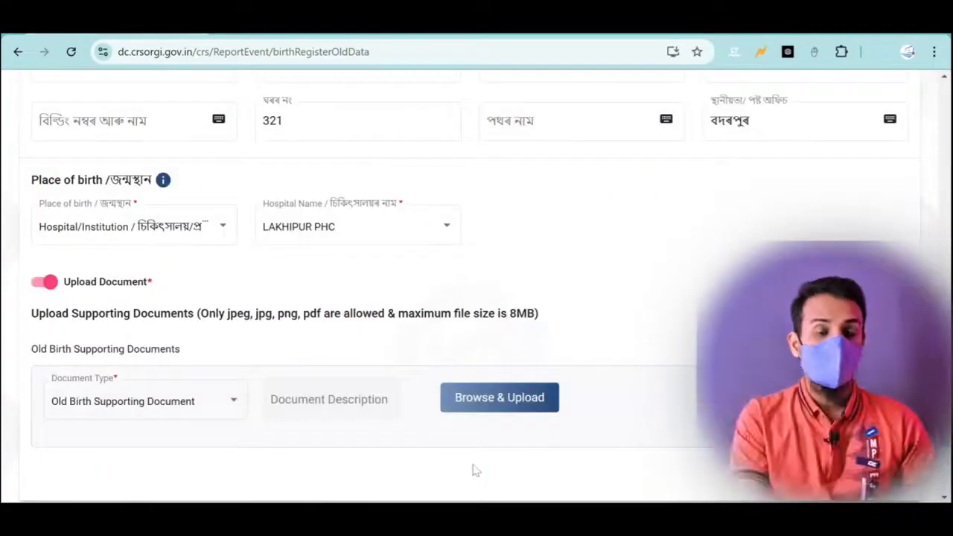
click(510, 407)
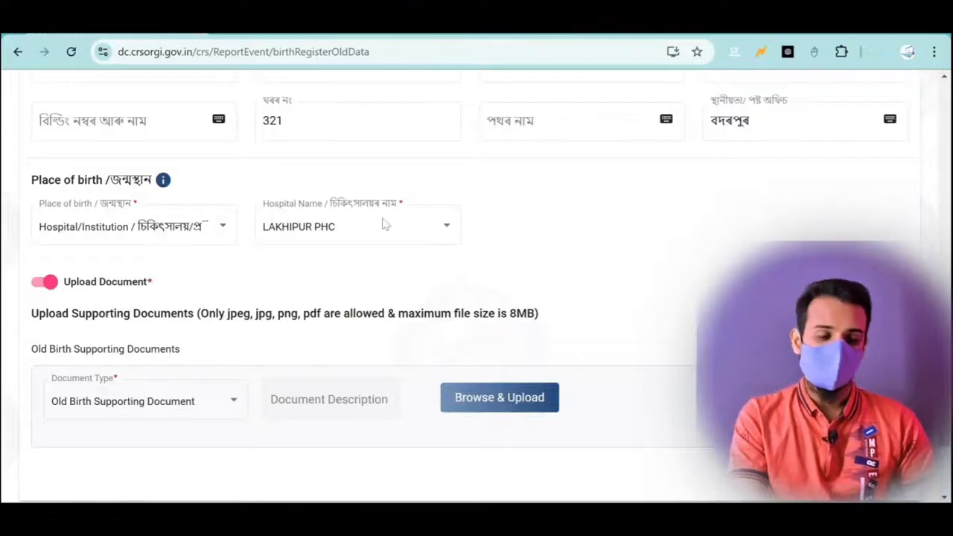
click(520, 381)
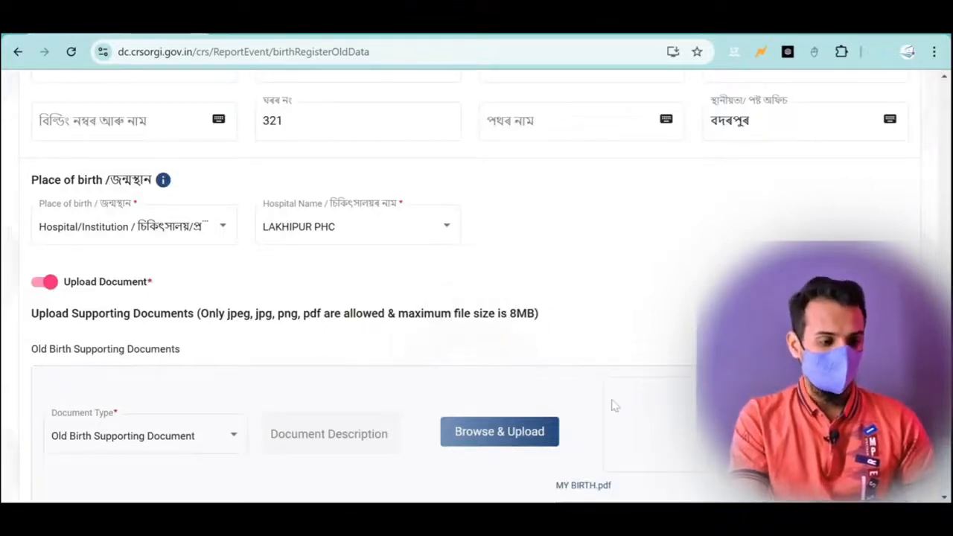
scroll(614, 405, down, 2)
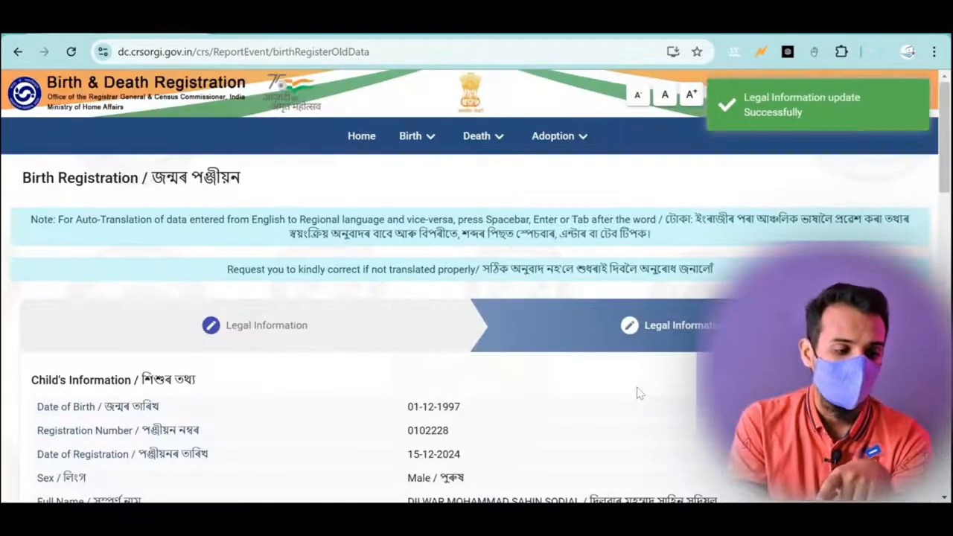
- Review the Legal Information Confirmation page and confirm the old birth application
scroll(638, 394, down, 2)
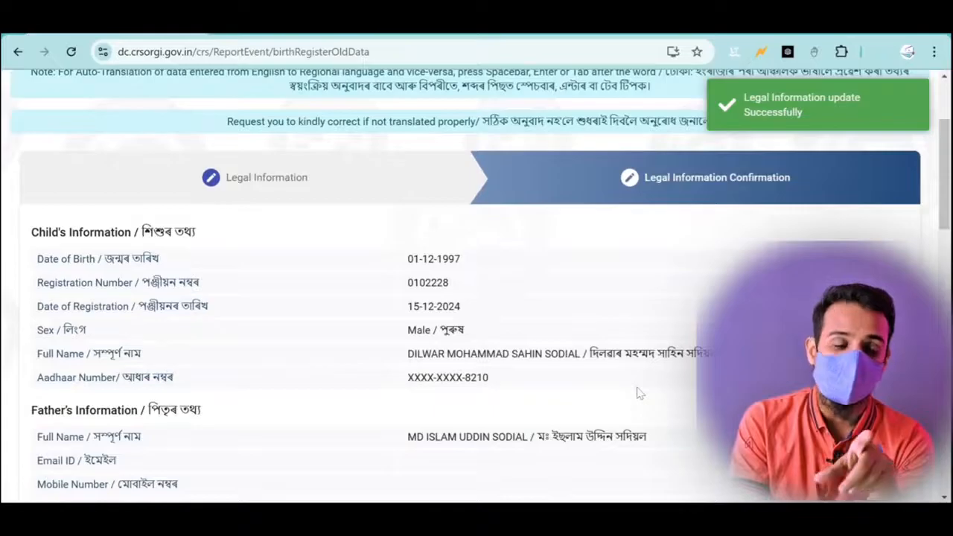
scroll(637, 393, down, 1)
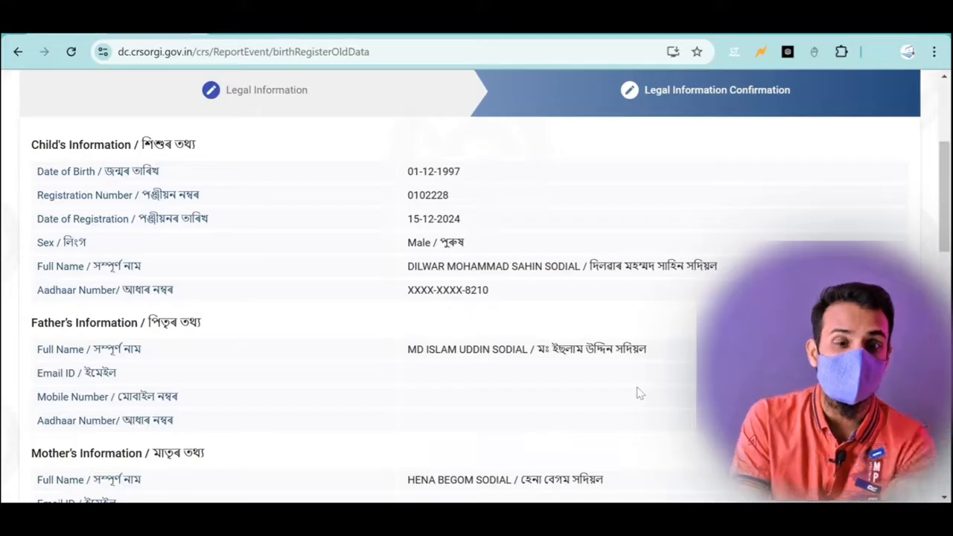
scroll(638, 393, down, 12)
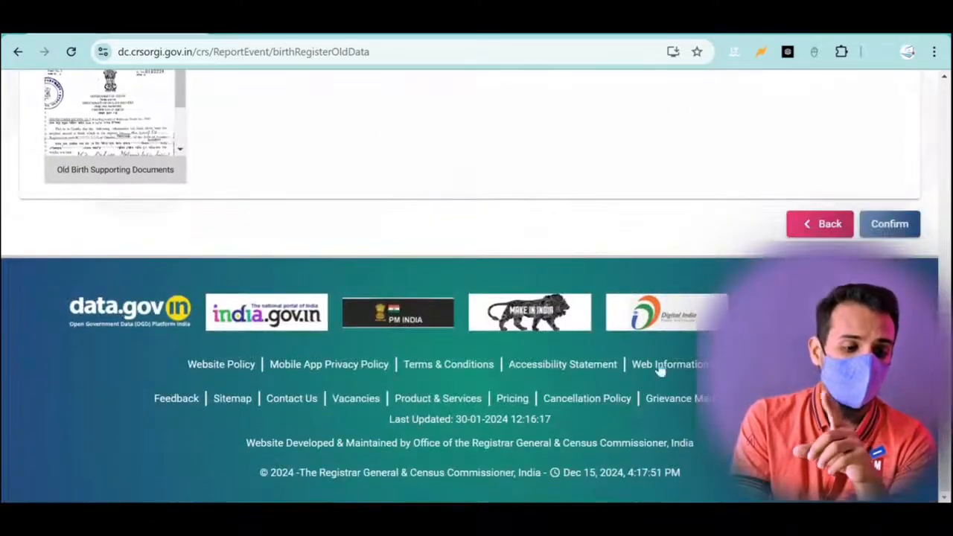
click(891, 225)
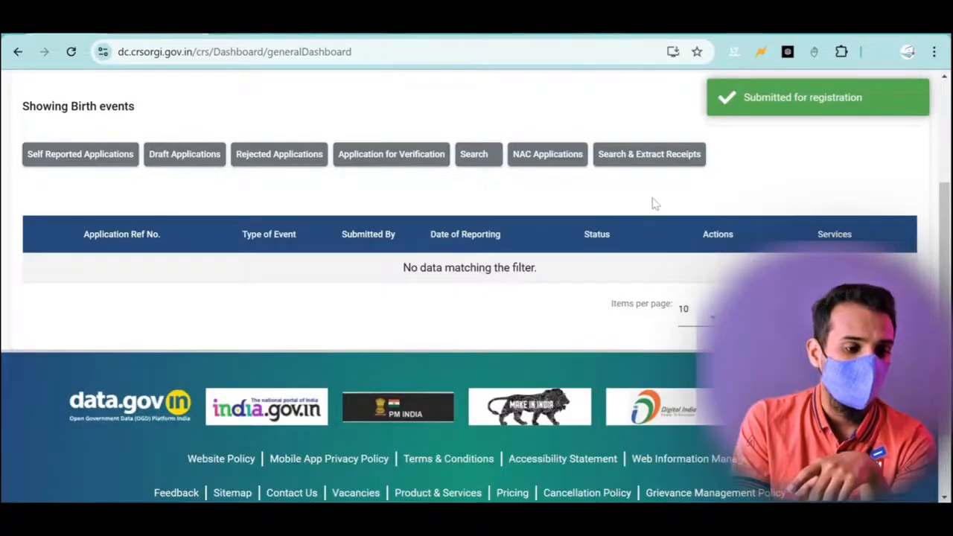
- Check Self Reported Applications for the Report Birth entry dated 15-12-2024, Submitted for registration
scroll(653, 203, up, 2)
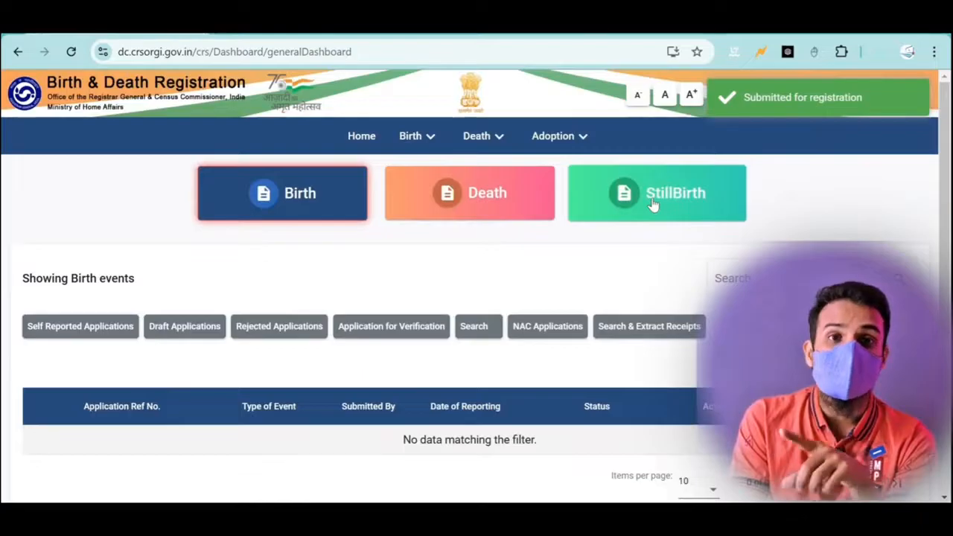
click(422, 142)
click(425, 253)
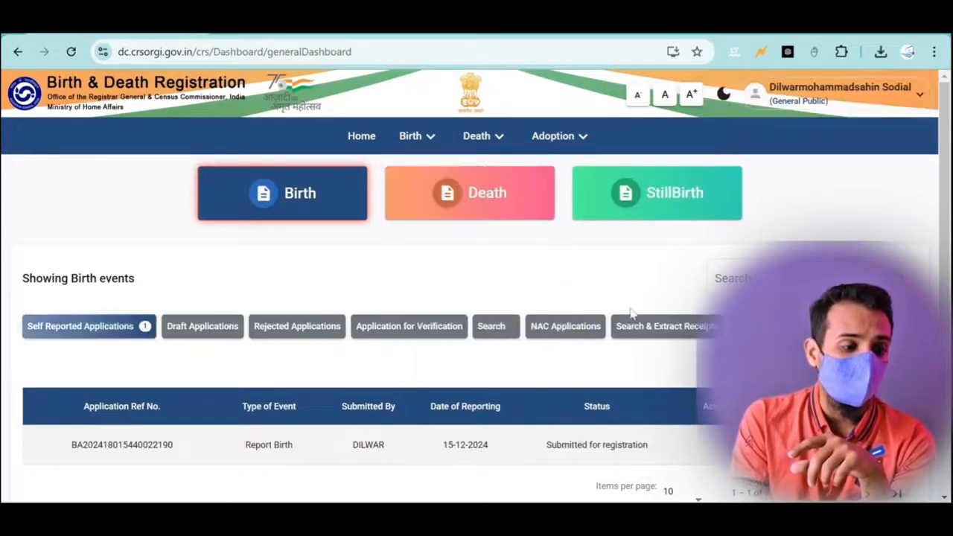
scroll(632, 313, down, 1)
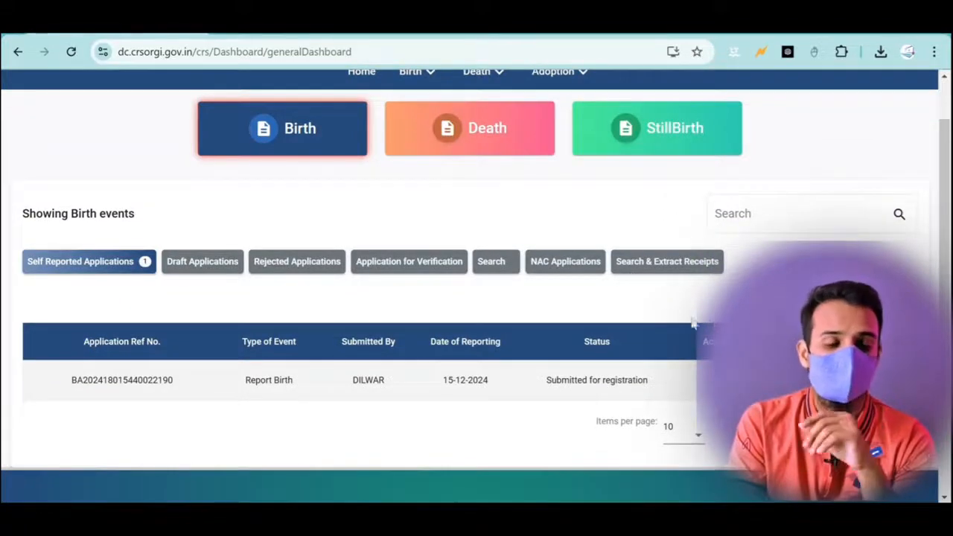
scroll(666, 314, up, 1)
scroll(665, 315, down, 3)
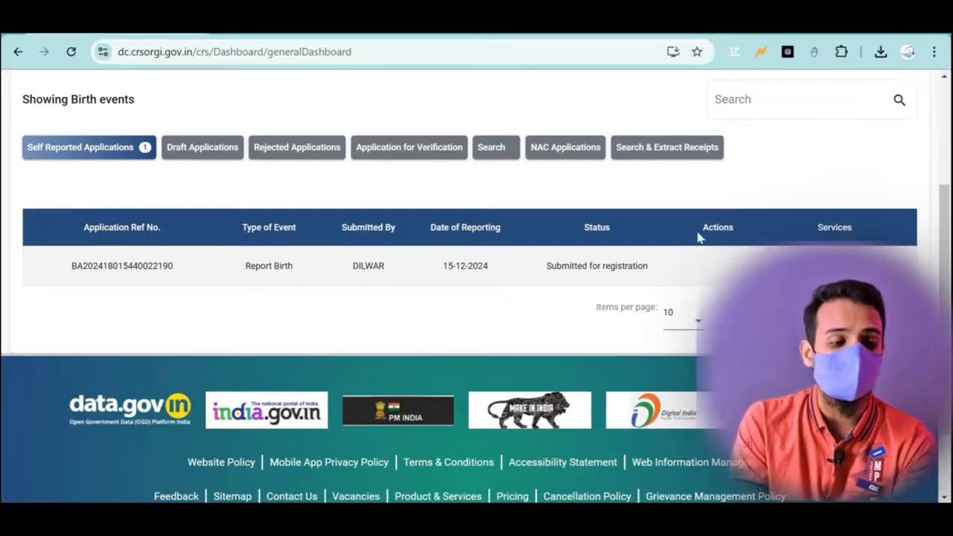
drag(761, 230, 719, 270)
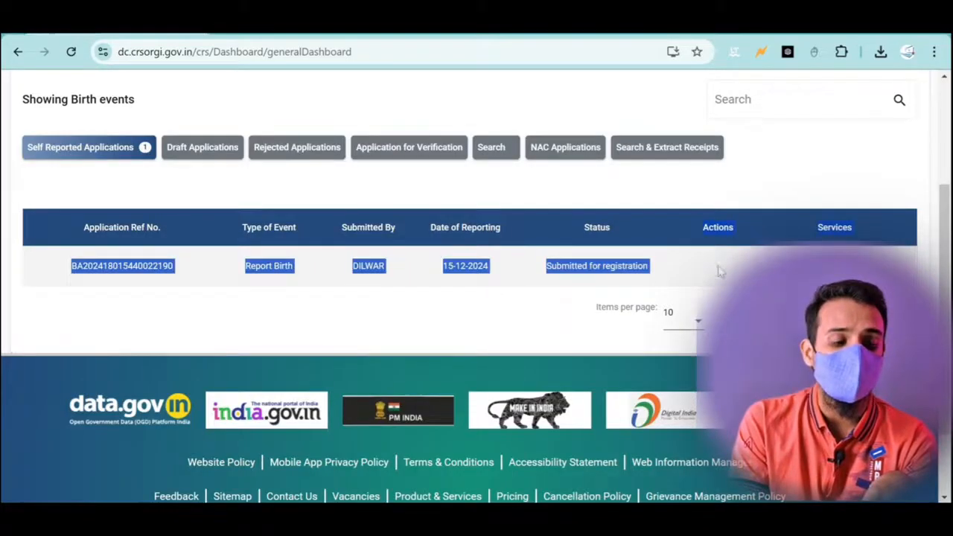
click(721, 270)
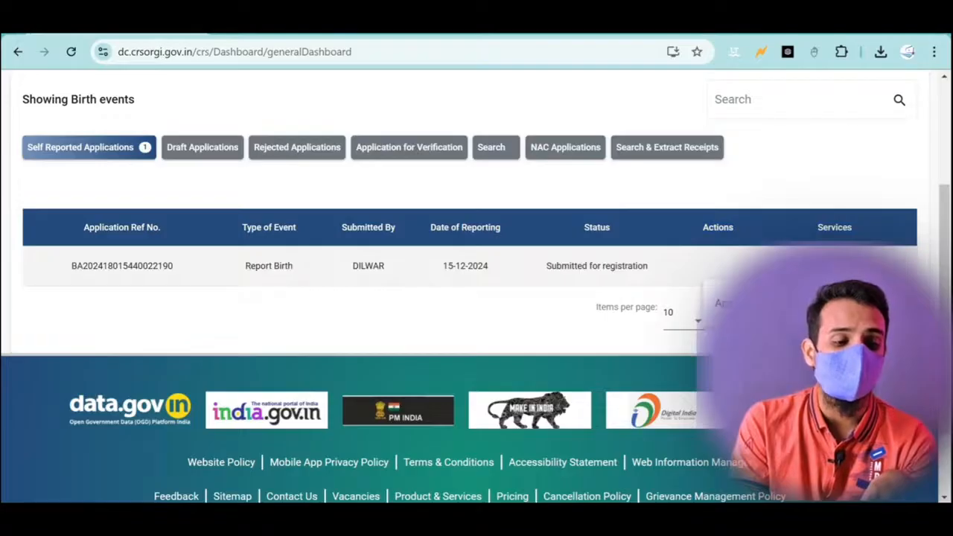